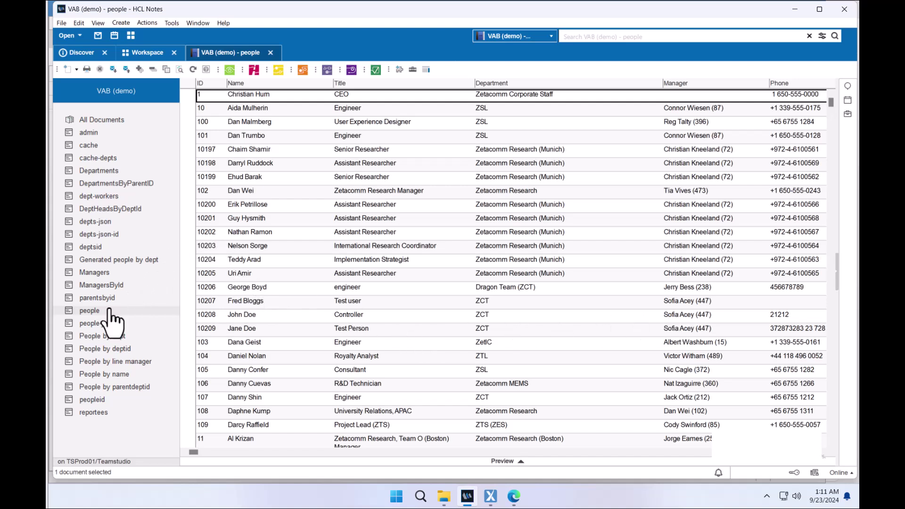
Step: Open the "People by name" view of the VAB (demo) database and look through its entries
{"action": "left_click", "coordinate": [120, 376]}
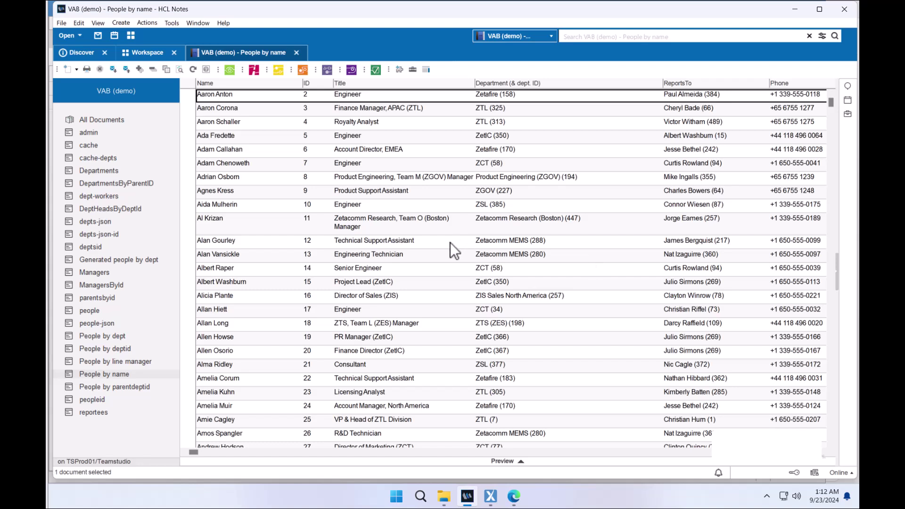
{"action": "scroll", "coordinate": [435, 276], "scroll_direction": "down", "scroll_amount": 1}
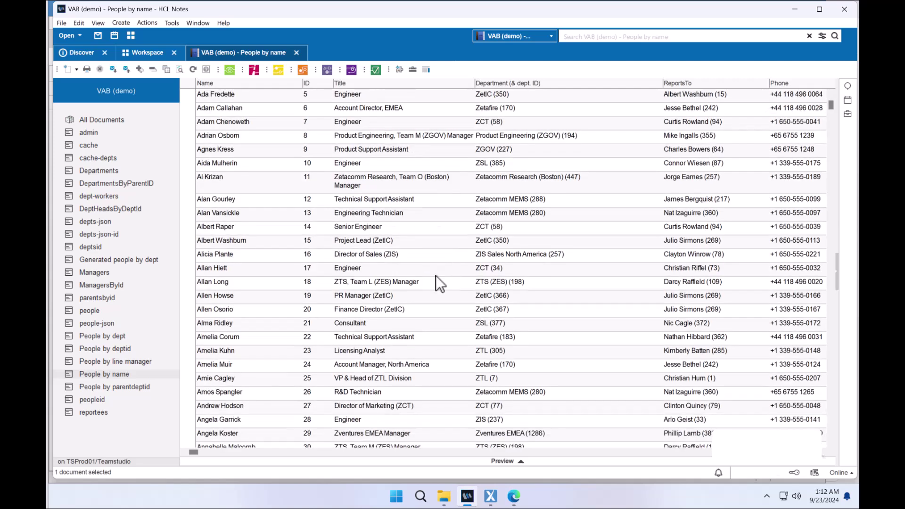
{"action": "scroll", "coordinate": [436, 276], "scroll_direction": "up", "scroll_amount": 2}
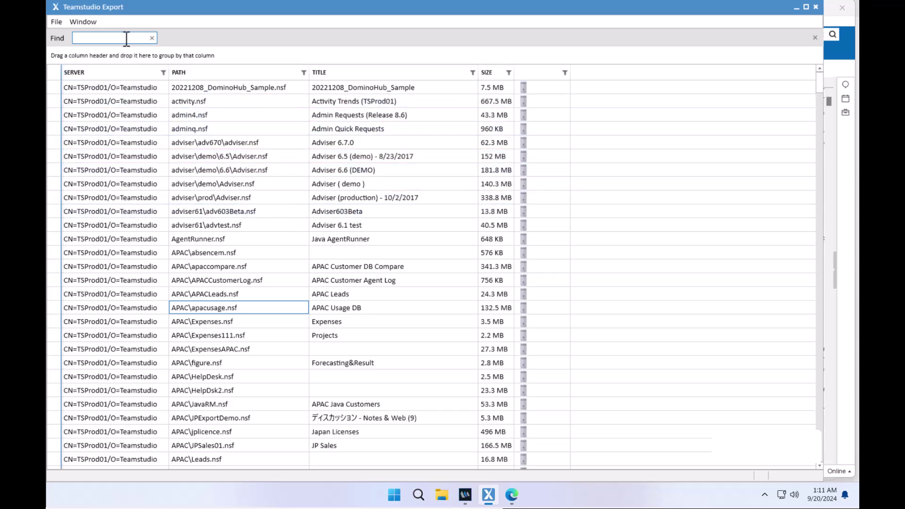
Step: Switch to Teamstudio Export, filter the database list by "vab" and select the VAB (demo) database
{"action": "type", "text": "vab"}
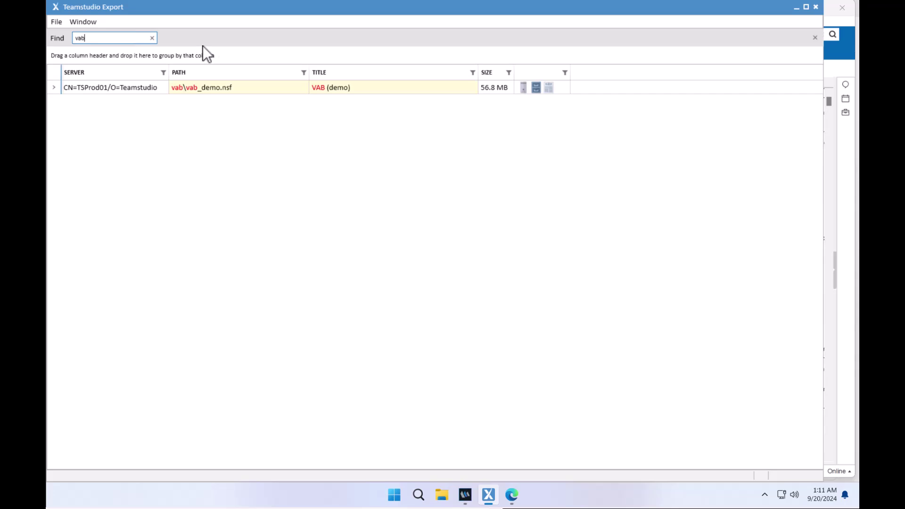
{"action": "left_click", "coordinate": [445, 89]}
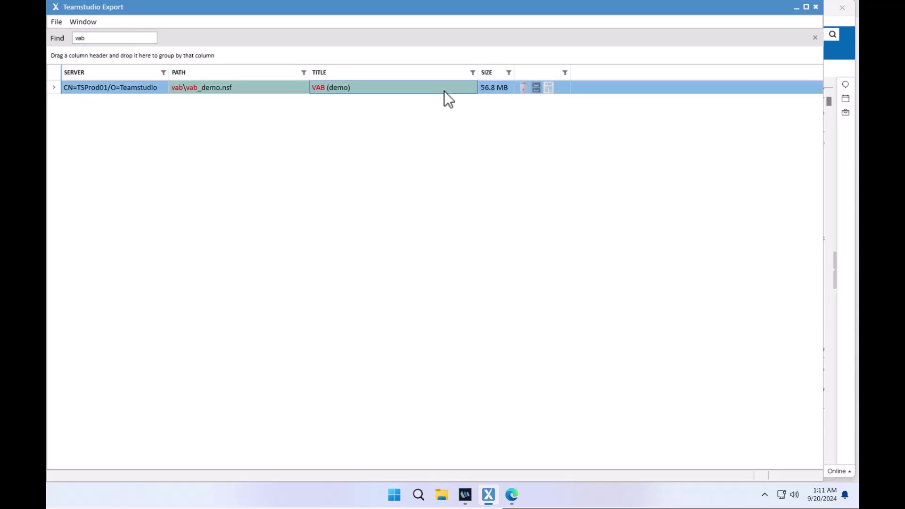
{"action": "right_click", "coordinate": [234, 86]}
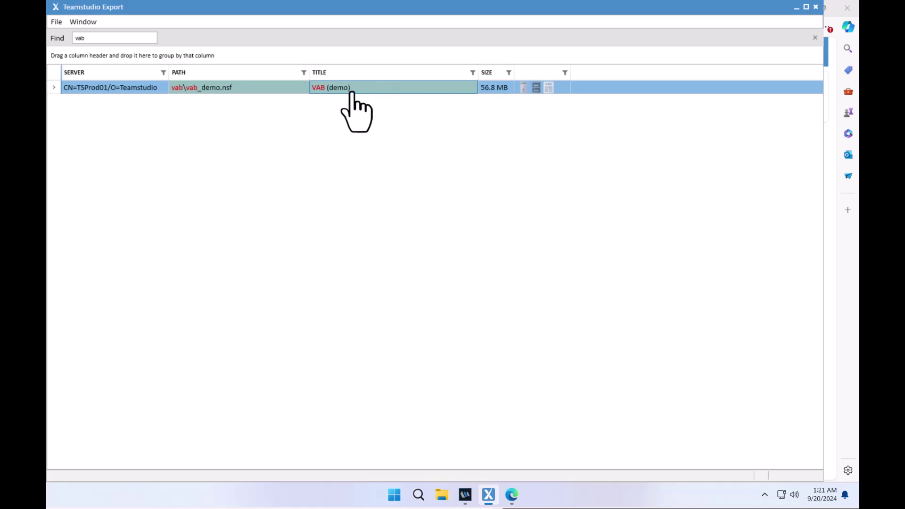
Step: View the HTML export of VAB (demo) and look through the database's list of views
{"action": "right_click", "coordinate": [375, 88]}
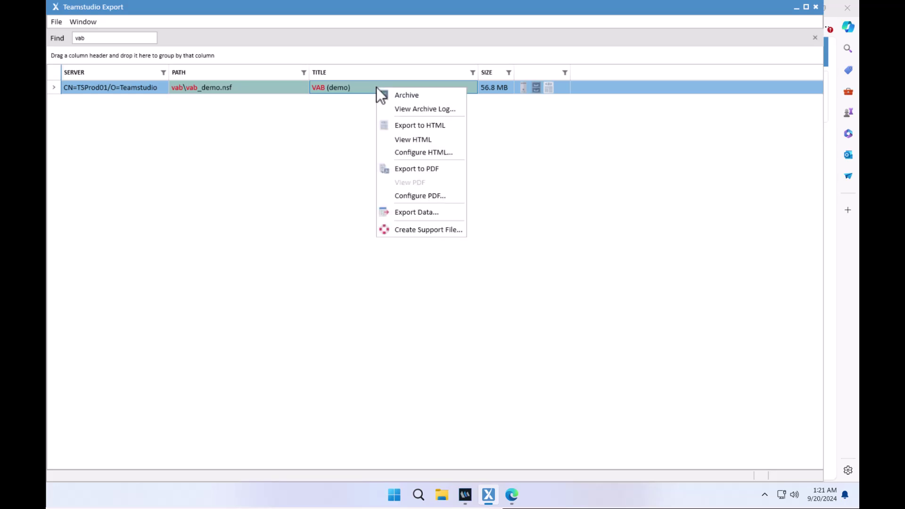
{"action": "left_click", "coordinate": [415, 139]}
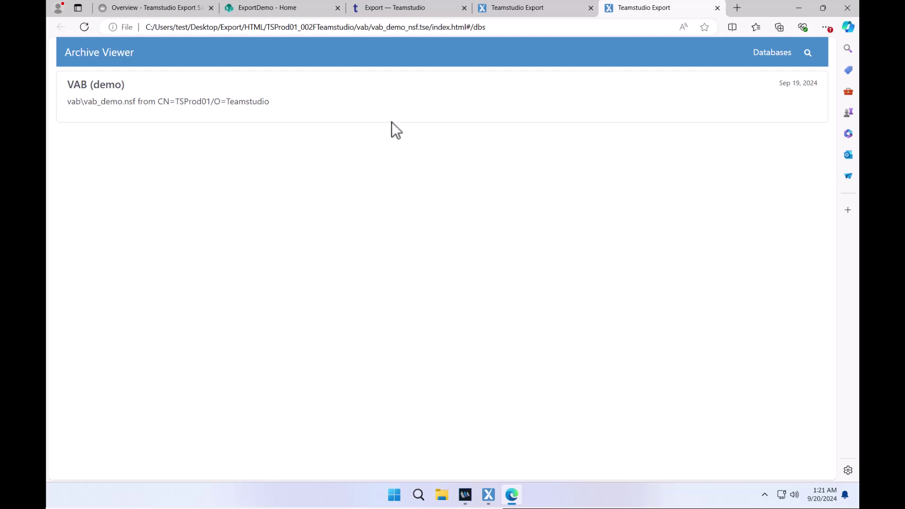
{"action": "left_click", "coordinate": [218, 100]}
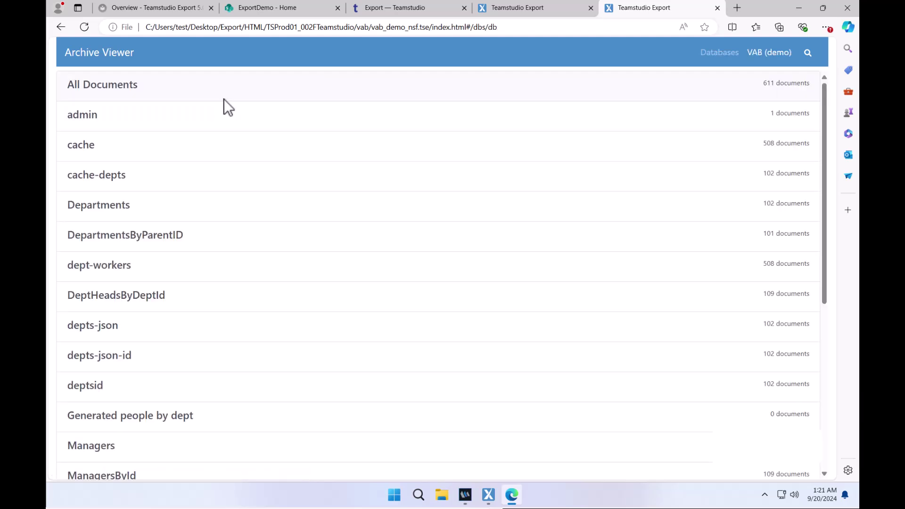
{"action": "scroll", "coordinate": [177, 192], "scroll_direction": "down", "scroll_amount": 7}
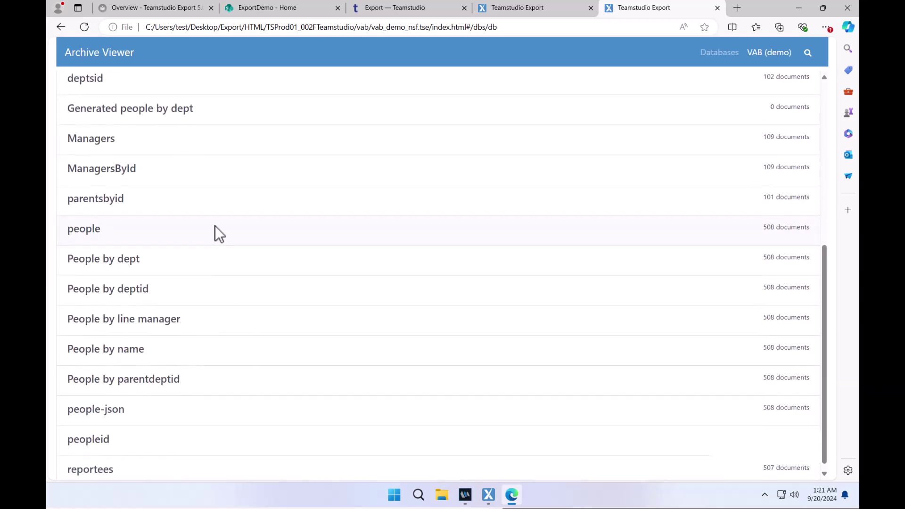
{"action": "scroll", "coordinate": [215, 231], "scroll_direction": "up", "scroll_amount": 7}
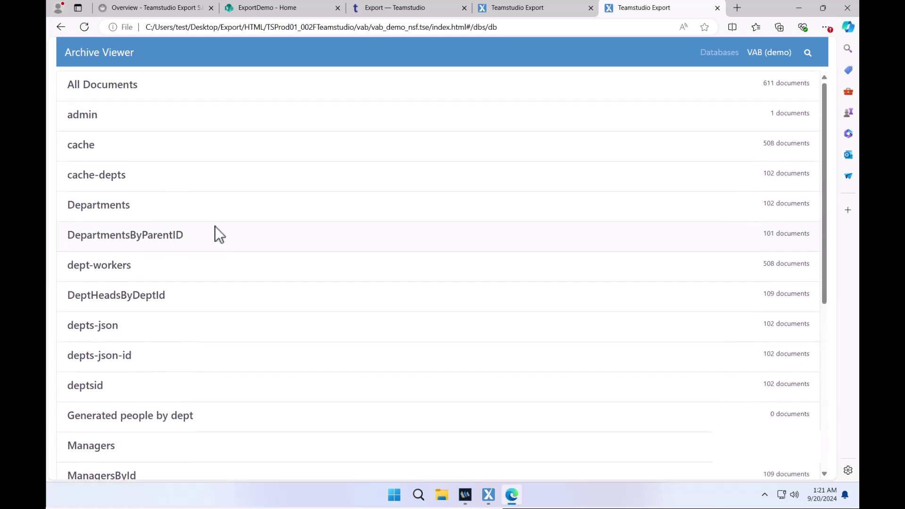
{"action": "scroll", "coordinate": [214, 276], "scroll_direction": "down", "scroll_amount": 7}
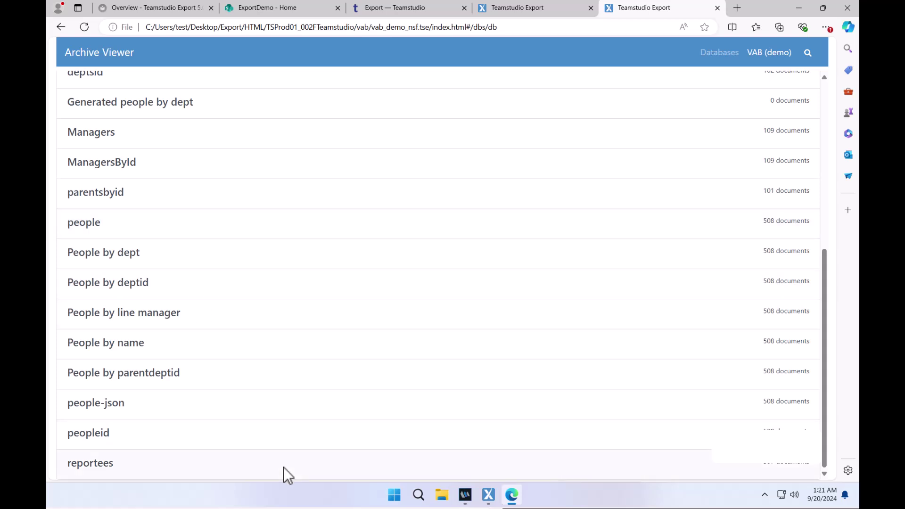
Step: In the "People by name" view, open the document of the Account Director, North America in department ZES (143)
{"action": "left_click", "coordinate": [178, 350]}
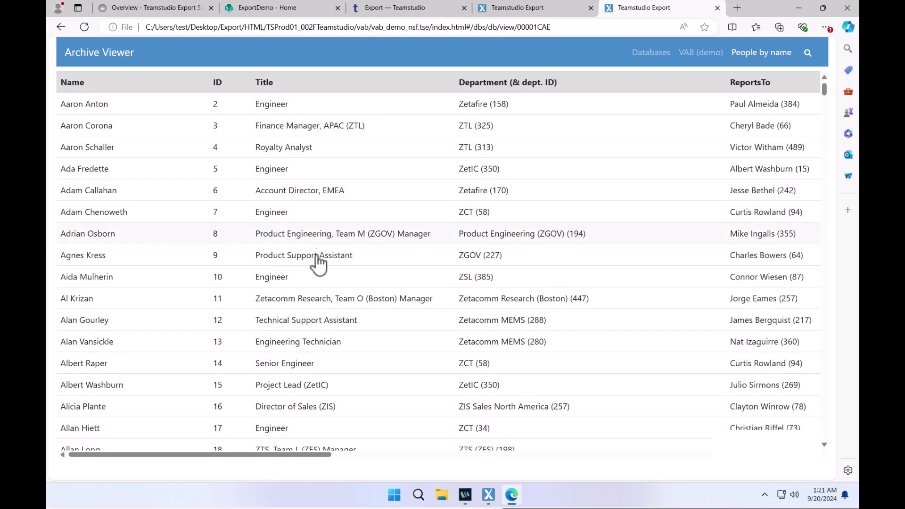
{"action": "scroll", "coordinate": [307, 318], "scroll_direction": "down", "scroll_amount": 3}
{"action": "scroll", "coordinate": [307, 317], "scroll_direction": "down", "scroll_amount": 9}
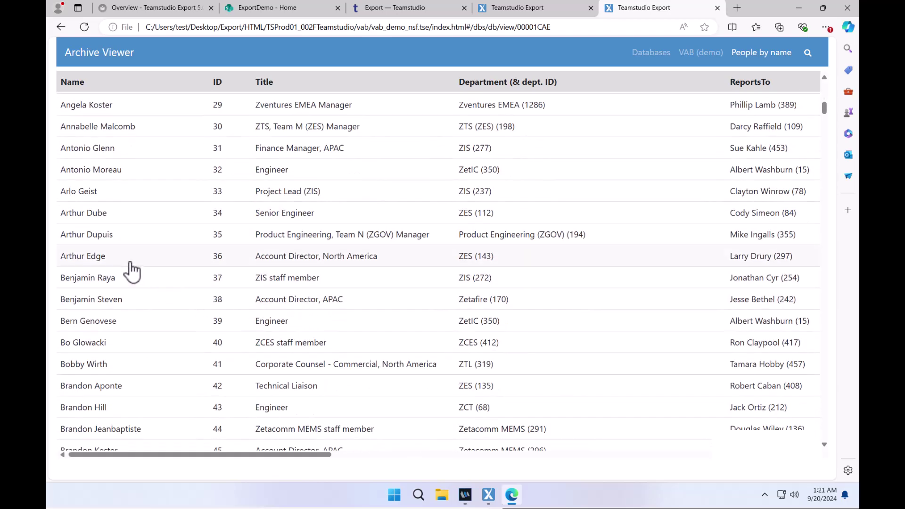
{"action": "left_click", "coordinate": [255, 261]}
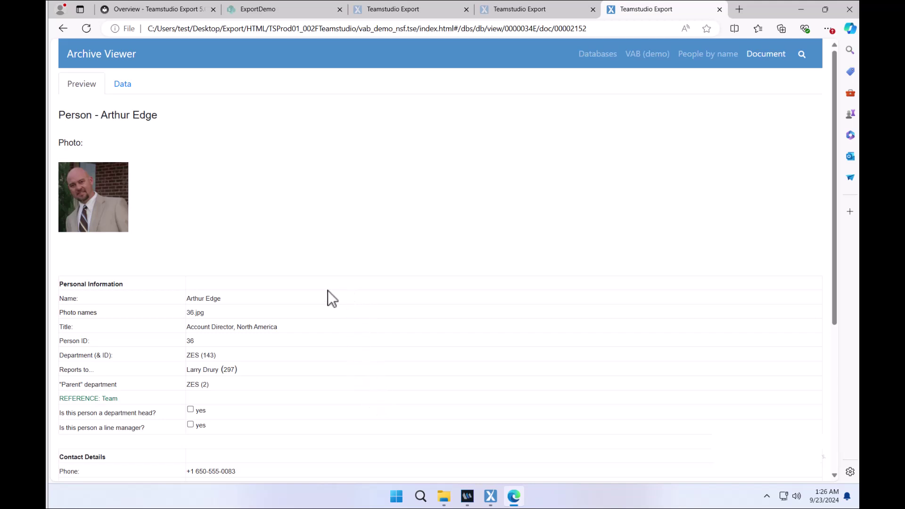
Step: Examine the exported person document's photo, personal information, contact details and location section
{"action": "scroll", "coordinate": [384, 378], "scroll_direction": "down", "scroll_amount": 3}
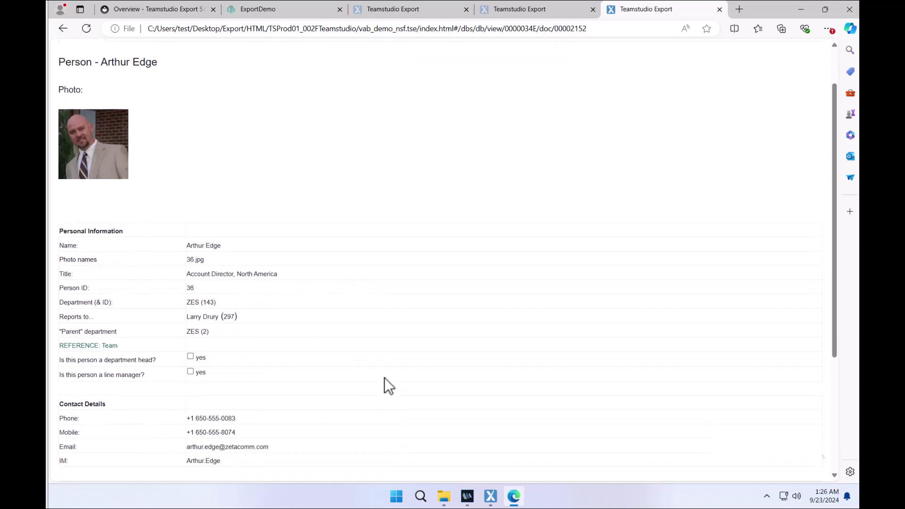
{"action": "scroll", "coordinate": [384, 377], "scroll_direction": "down", "scroll_amount": 1}
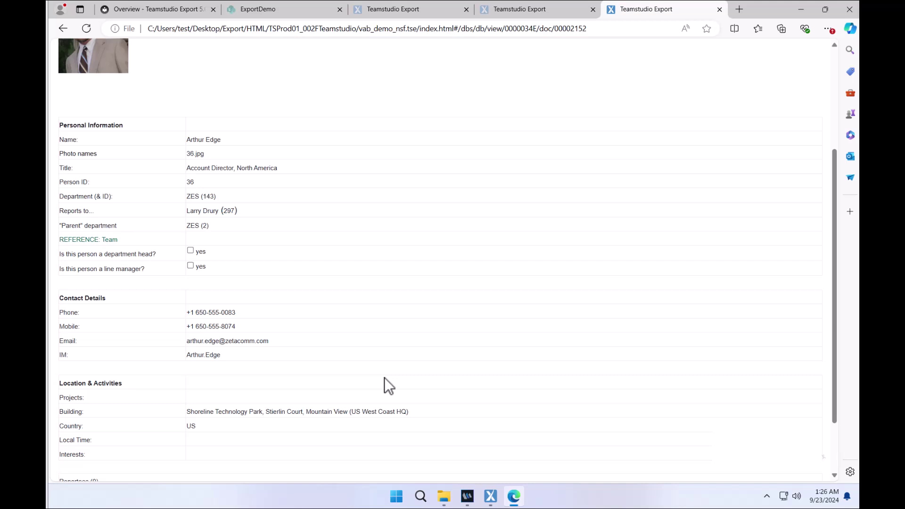
{"action": "scroll", "coordinate": [383, 378], "scroll_direction": "down", "scroll_amount": 1}
{"action": "scroll", "coordinate": [384, 378], "scroll_direction": "up", "scroll_amount": 1}
{"action": "scroll", "coordinate": [384, 378], "scroll_direction": "up", "scroll_amount": 3}
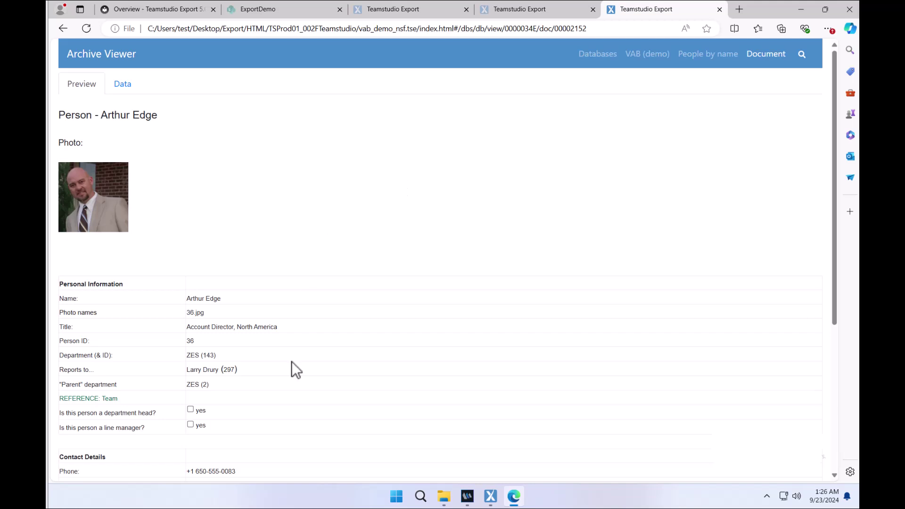
{"action": "scroll", "coordinate": [228, 446], "scroll_direction": "down", "scroll_amount": 3}
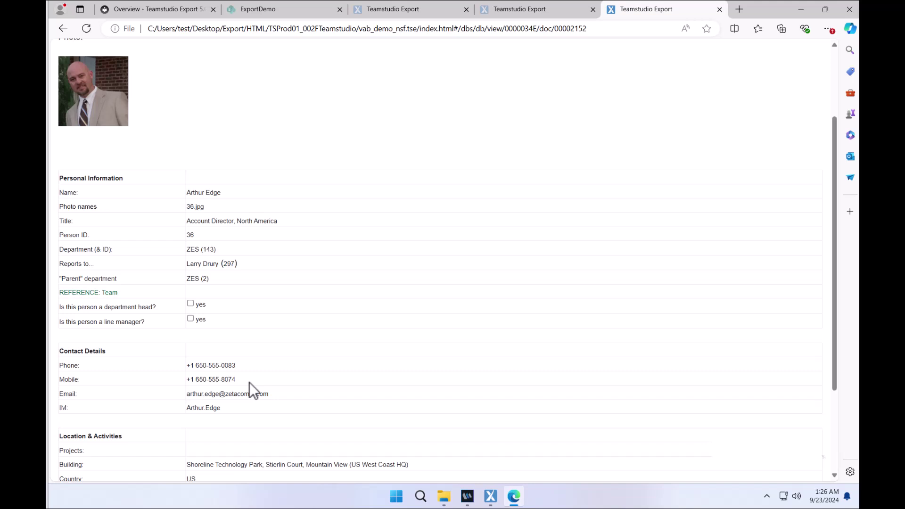
{"action": "scroll", "coordinate": [250, 382], "scroll_direction": "down", "scroll_amount": 1}
{"action": "scroll", "coordinate": [250, 383], "scroll_direction": "up", "scroll_amount": 1}
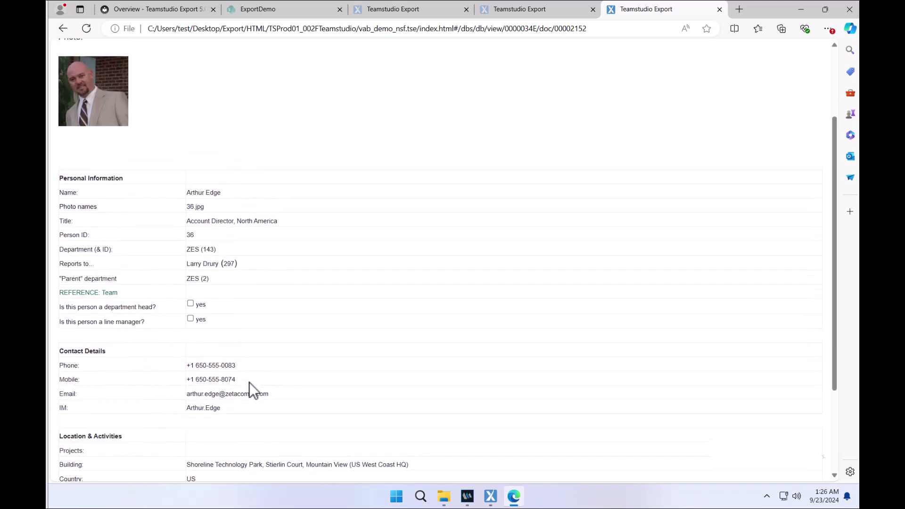
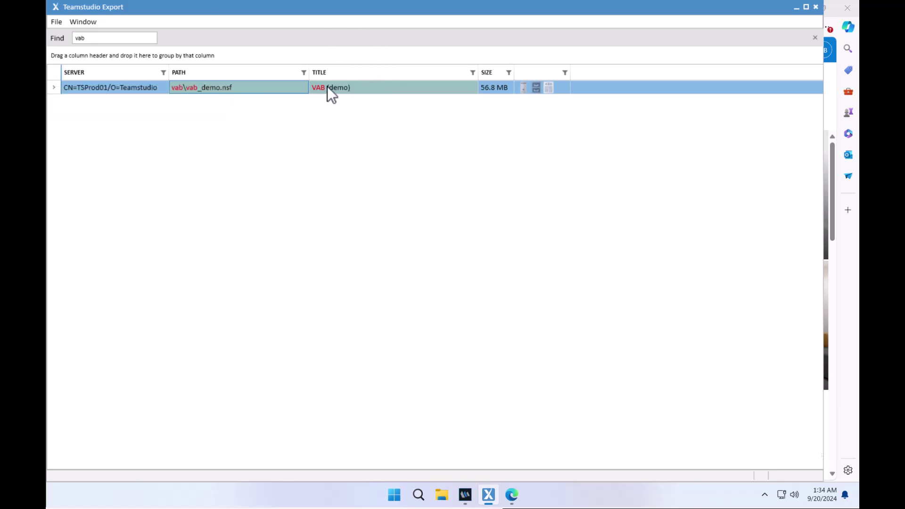
Step: Start a data export of VAB (demo) in Teamstudio Export with SharePoint List output, and open the list of SharePoint sites
{"action": "right_click", "coordinate": [267, 90]}
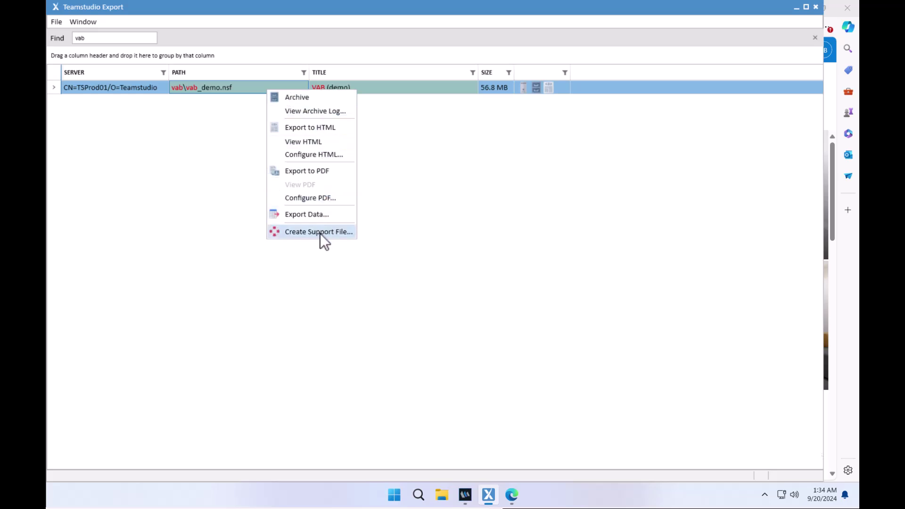
{"action": "left_click", "coordinate": [318, 214]}
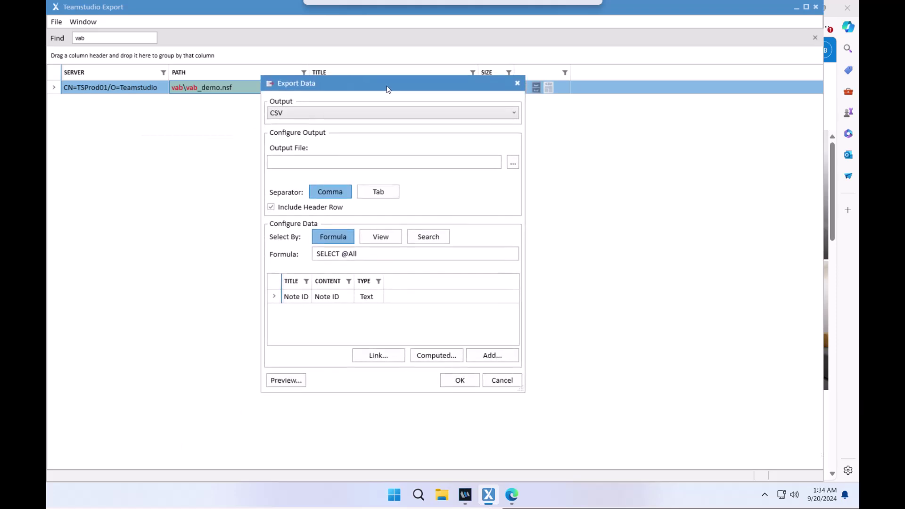
{"action": "left_click", "coordinate": [381, 100]}
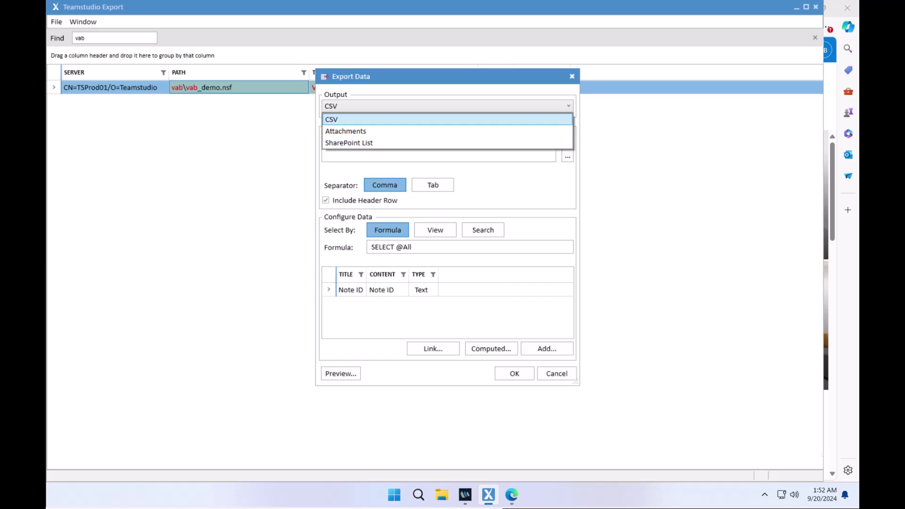
{"action": "left_click", "coordinate": [364, 143]}
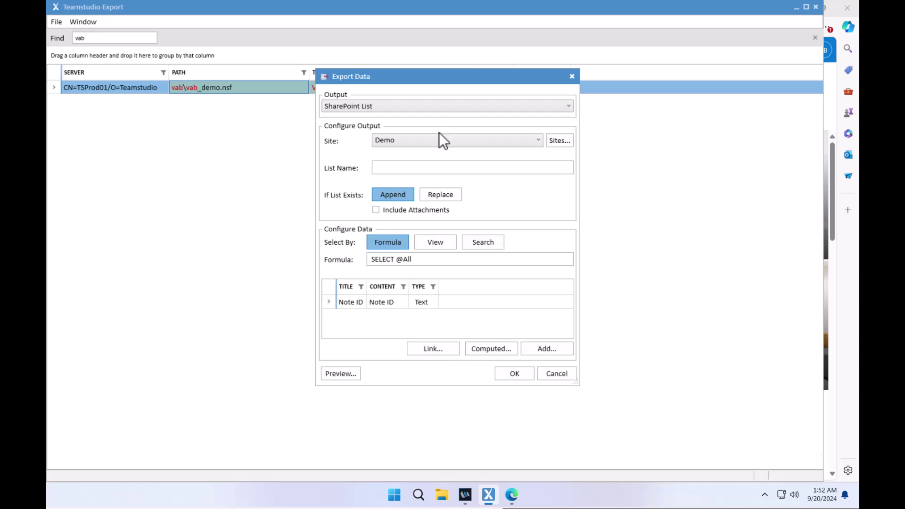
{"action": "left_click", "coordinate": [564, 140]}
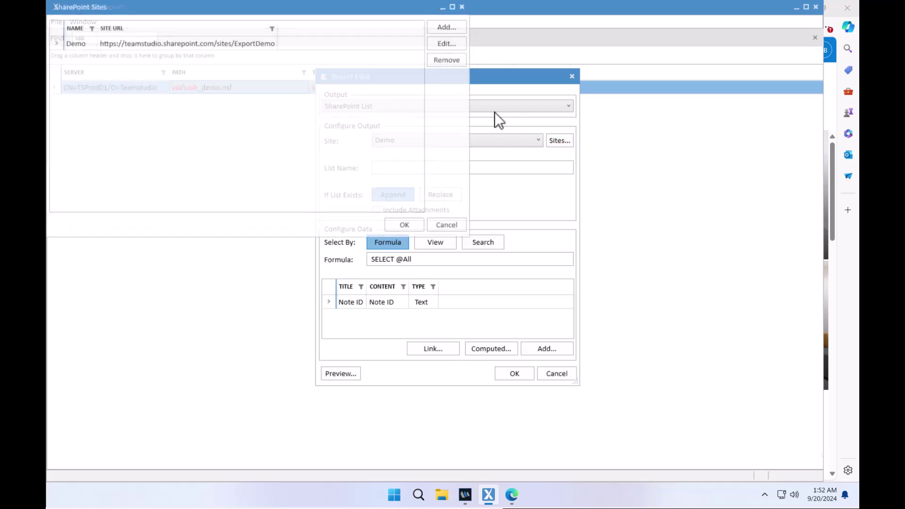
{"action": "left_click_drag", "start_coordinate": [199, 5], "coordinate": [395, 114]}
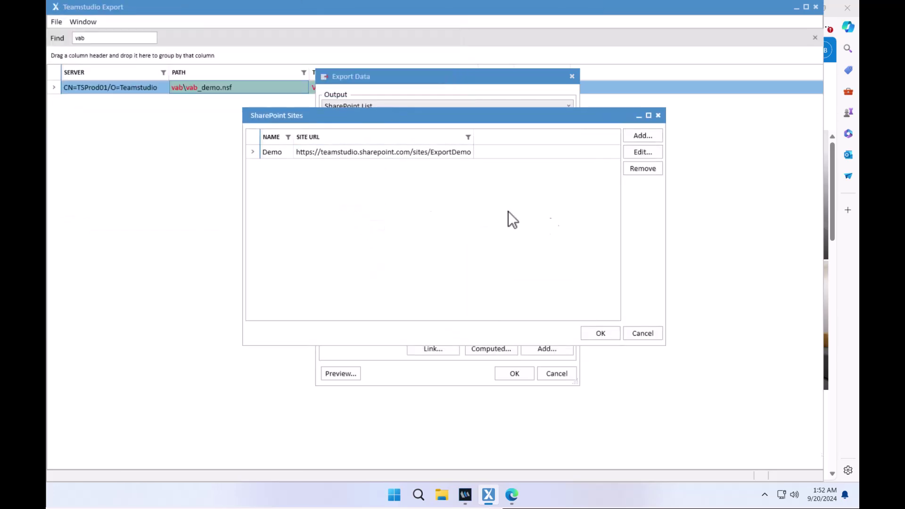
Step: Start a new SharePoint site entry with Online (Modern) authentication and discard it
{"action": "left_click", "coordinate": [655, 134]}
{"action": "left_click_drag", "start_coordinate": [263, 13], "coordinate": [487, 206]}
{"action": "left_click", "coordinate": [431, 220]}
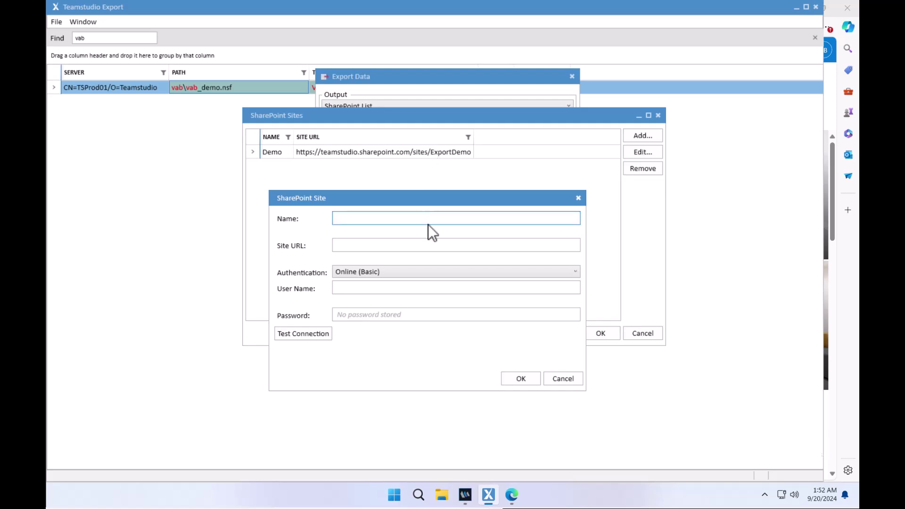
{"action": "left_click", "coordinate": [415, 272]}
{"action": "left_click", "coordinate": [414, 297]}
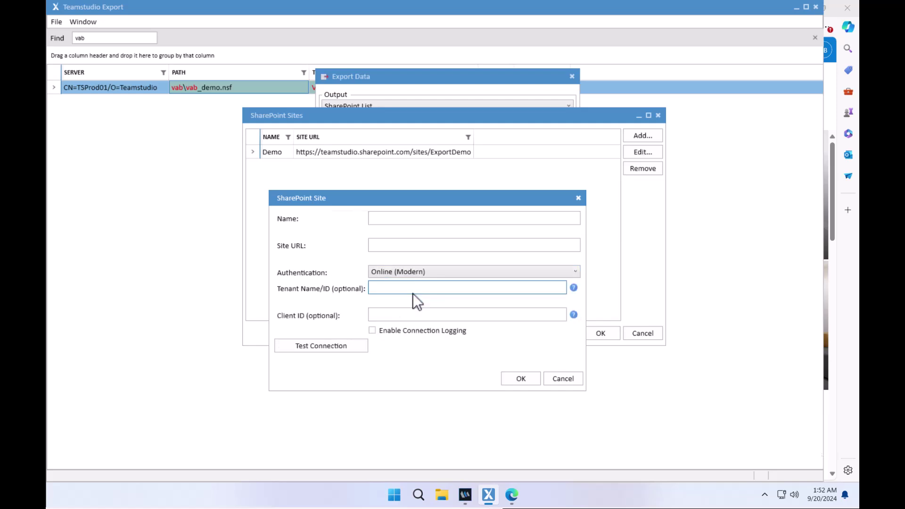
{"action": "left_click", "coordinate": [452, 271]}
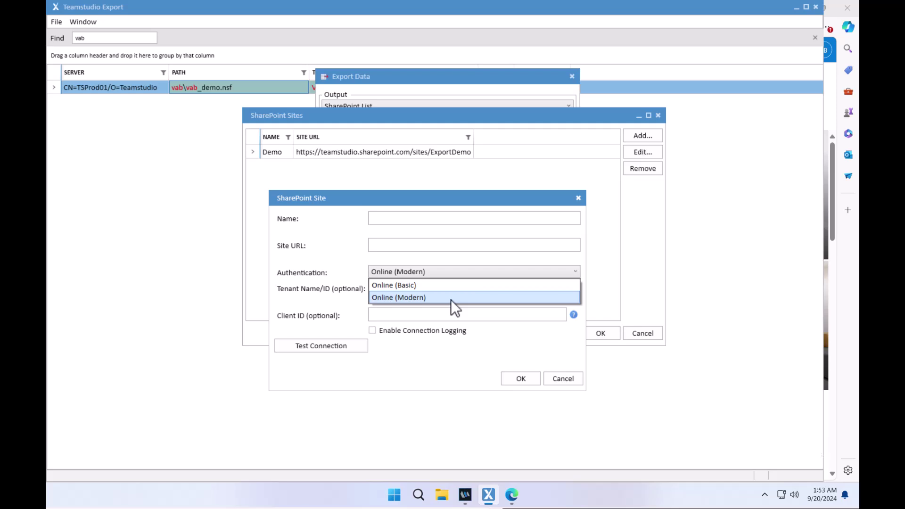
{"action": "left_click", "coordinate": [451, 299]}
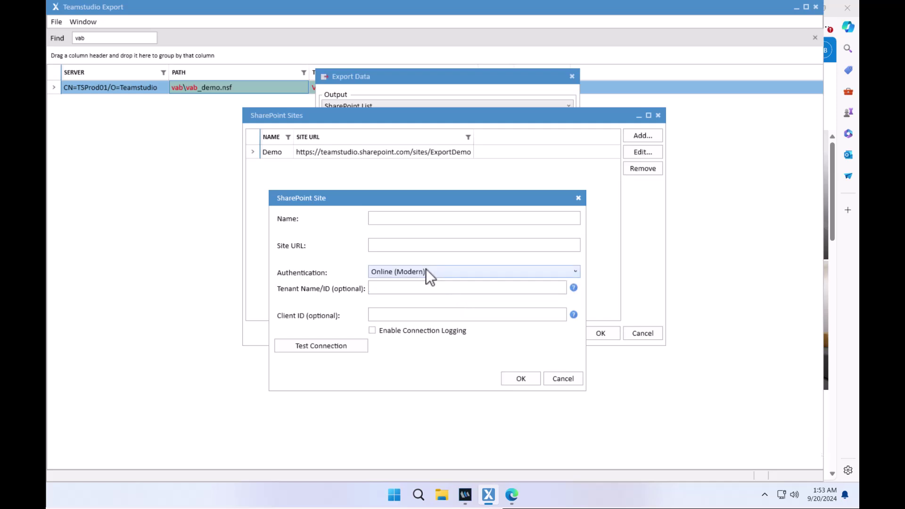
{"action": "left_click", "coordinate": [563, 379]}
Step: Open the existing Demo SharePoint site for editing and select its full site URL
{"action": "left_click", "coordinate": [415, 152]}
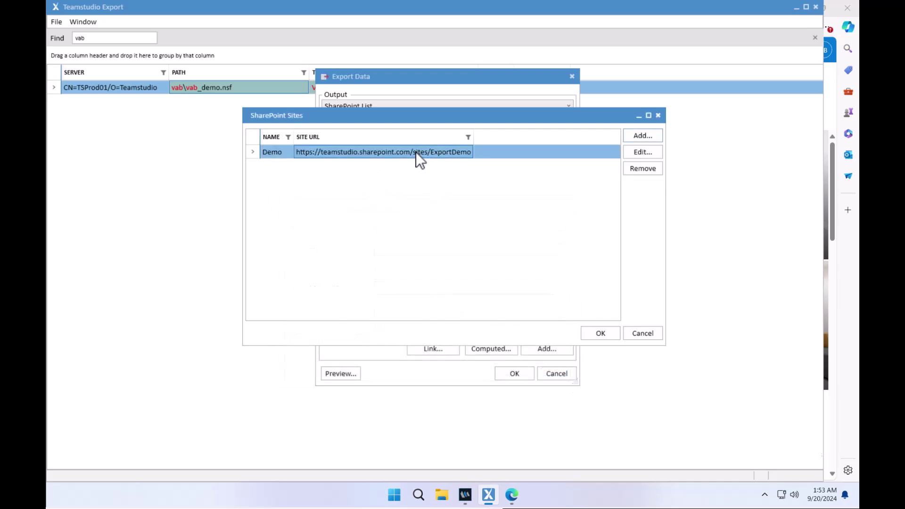
{"action": "left_click", "coordinate": [638, 152]}
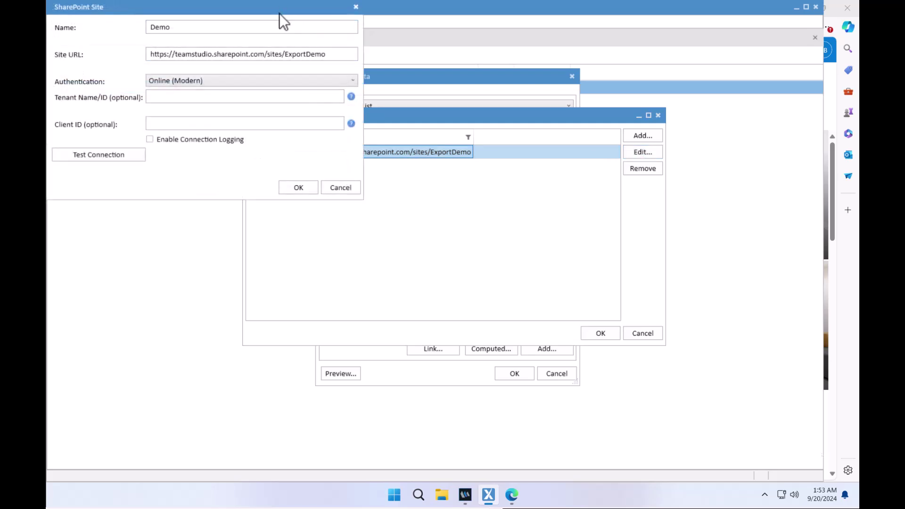
{"action": "left_click_drag", "start_coordinate": [270, 14], "coordinate": [525, 147]}
{"action": "left_click", "coordinate": [584, 194]}
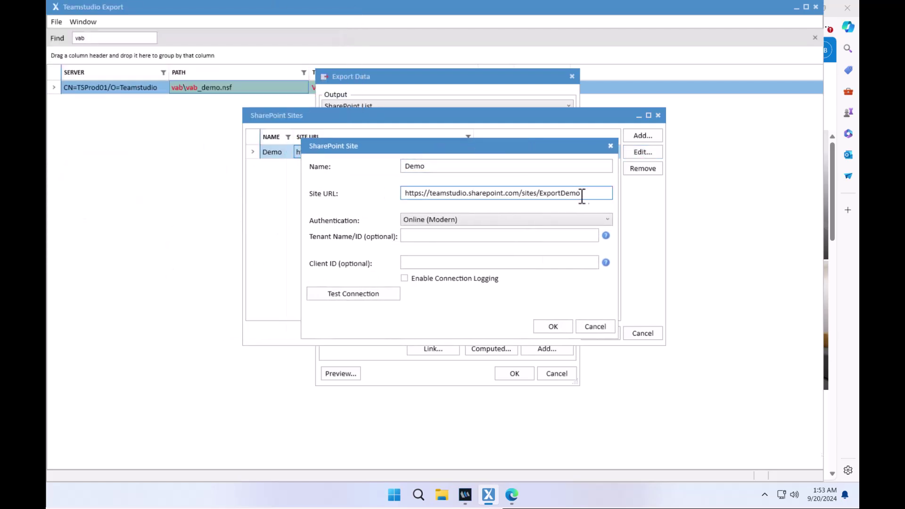
{"action": "left_click_drag", "start_coordinate": [588, 192], "coordinate": [400, 198]}
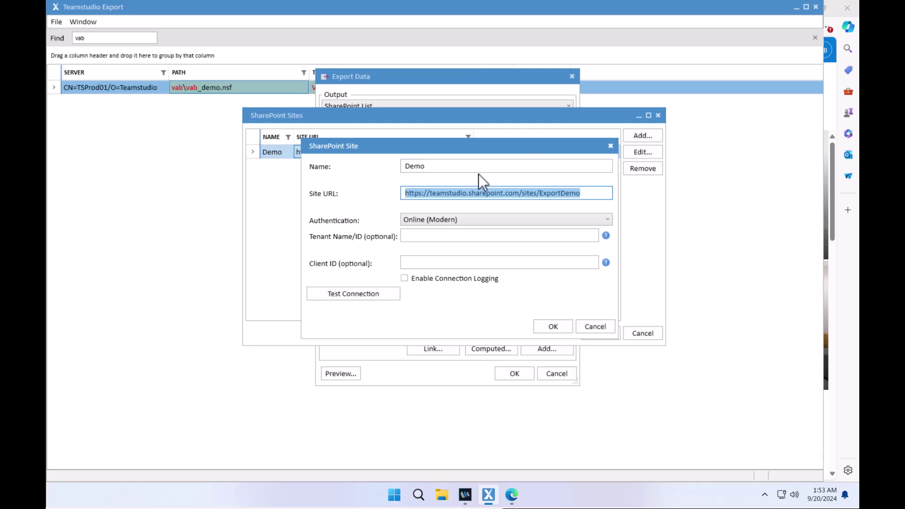
Step: Close the SharePoint site dialogs without saving changes and keep Demo as the export's target site
{"action": "left_click", "coordinate": [596, 327]}
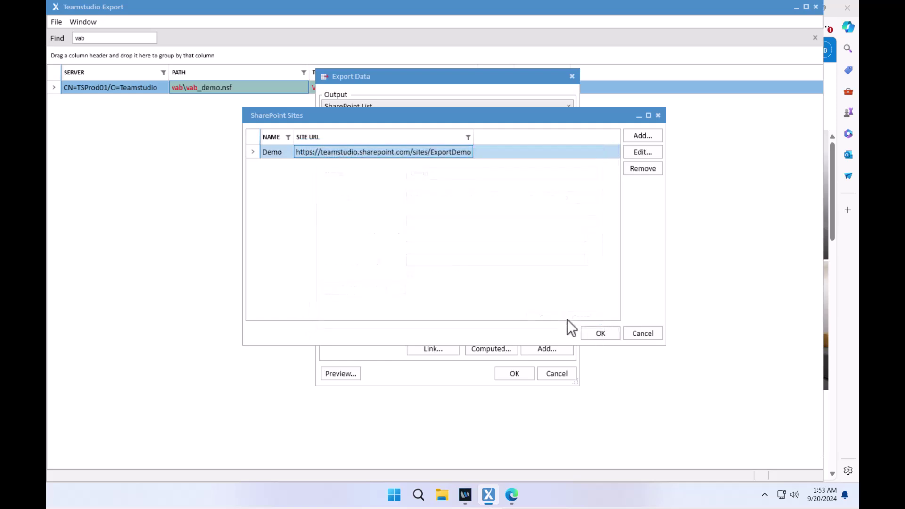
{"action": "left_click", "coordinate": [636, 336]}
{"action": "left_click", "coordinate": [421, 143]}
{"action": "left_click", "coordinate": [420, 143]}
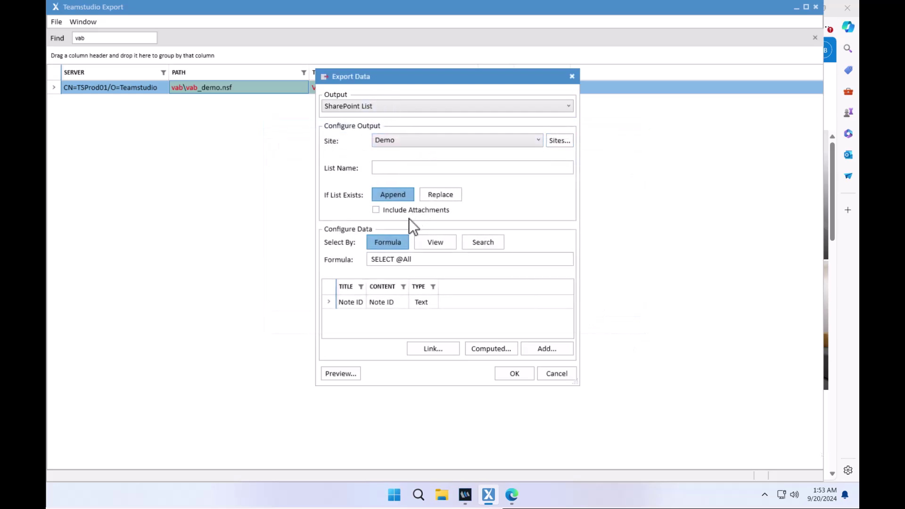
Step: Name the target SharePoint list VAB Demo and include attachments in the export
{"action": "left_click", "coordinate": [412, 168]}
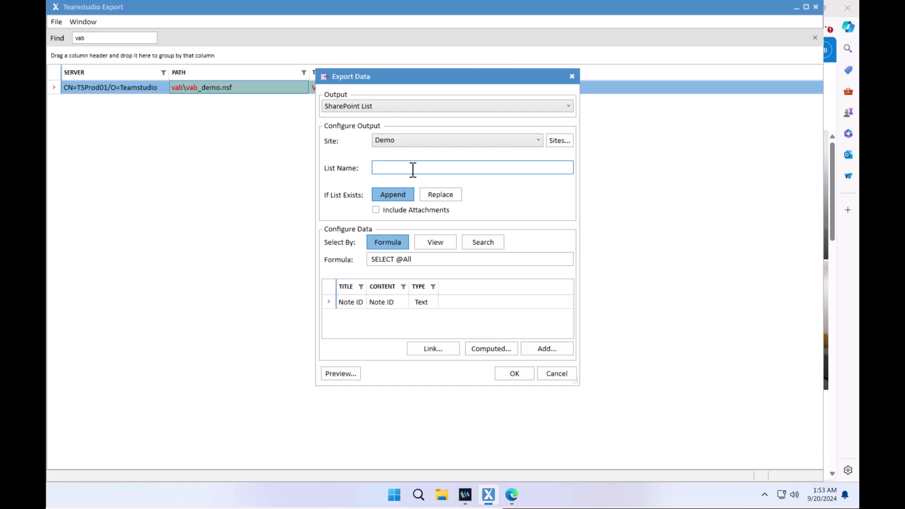
{"action": "type", "text": "VAB Demo"}
{"action": "left_click", "coordinate": [376, 209]}
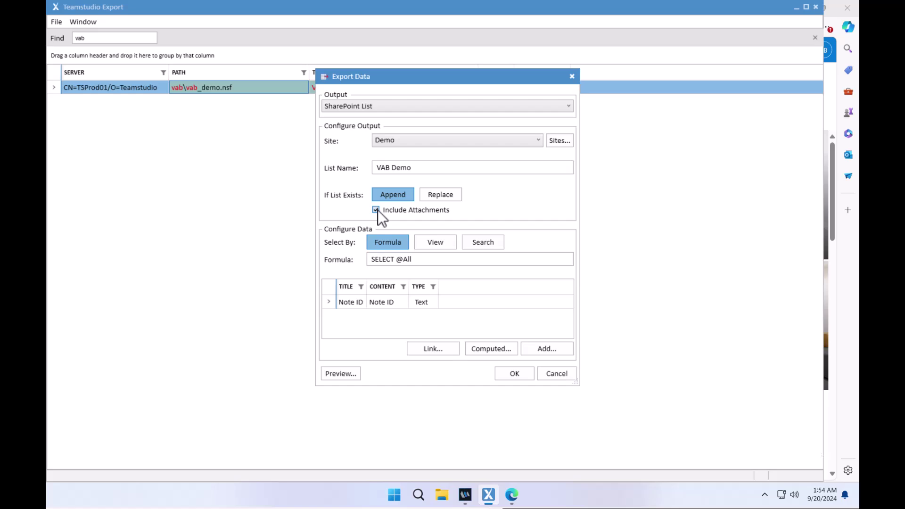
Step: Select the export data by the People by name view and review its columns in the enlarged dialog
{"action": "left_click", "coordinate": [427, 243]}
{"action": "left_click", "coordinate": [429, 259]}
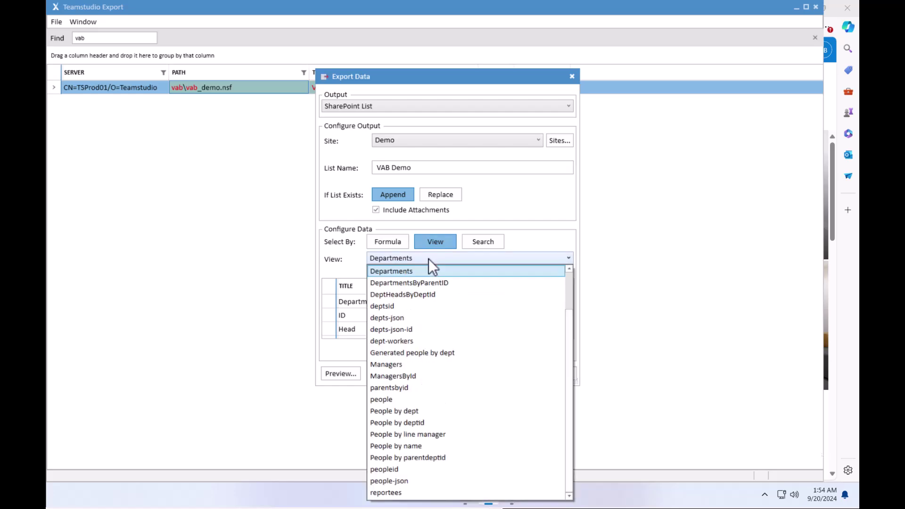
{"action": "left_click", "coordinate": [421, 445]}
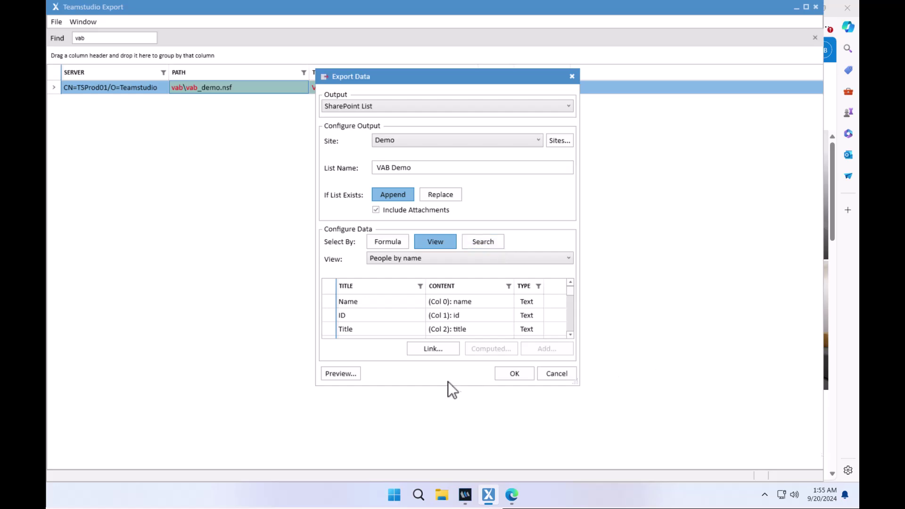
{"action": "left_click_drag", "start_coordinate": [579, 386], "coordinate": [647, 459]}
{"action": "scroll", "coordinate": [439, 319], "scroll_direction": "down", "scroll_amount": 2}
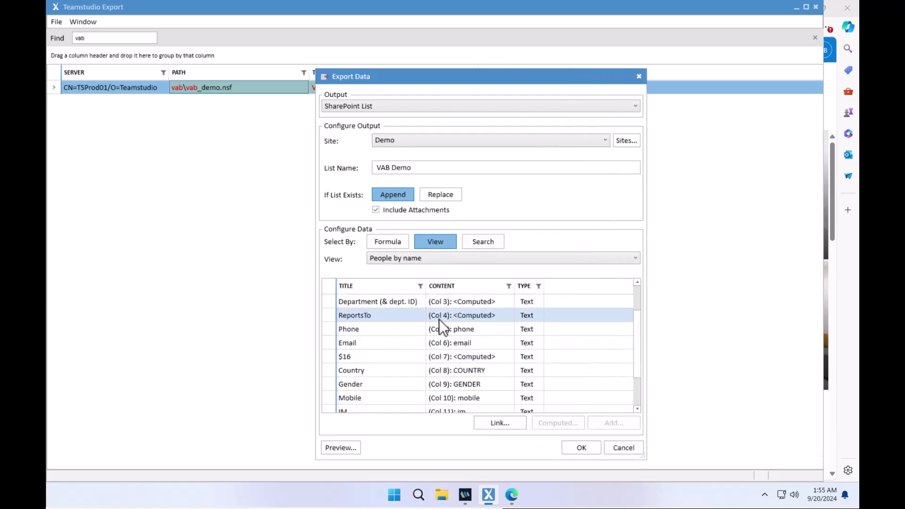
{"action": "scroll", "coordinate": [423, 354], "scroll_direction": "up", "scroll_amount": 2}
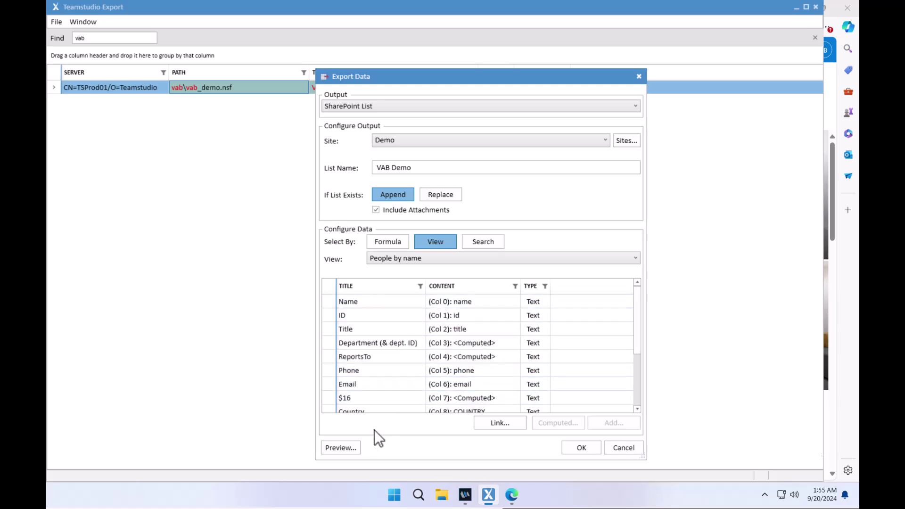
Step: Preview the People by name data in an enlarged preview window, check all columns through Note ID, and close the preview
{"action": "left_click", "coordinate": [357, 448]}
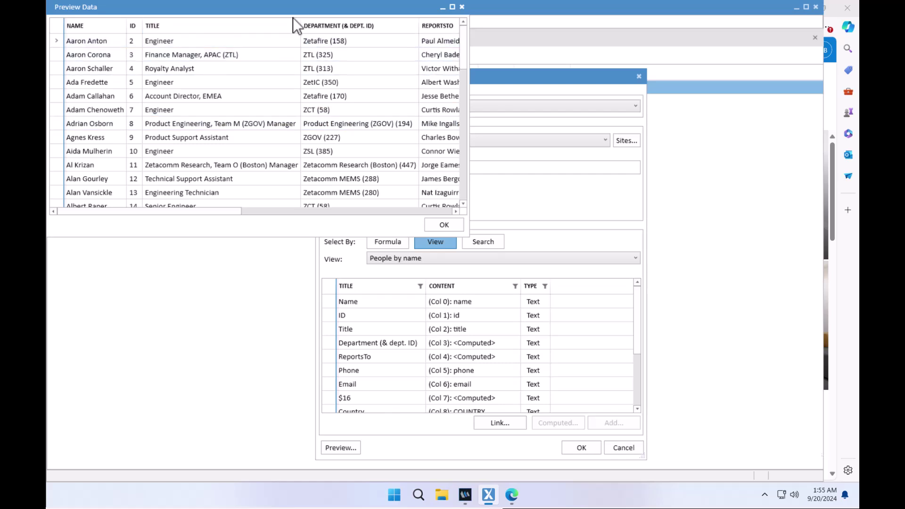
{"action": "left_click_drag", "start_coordinate": [296, 13], "coordinate": [391, 118]}
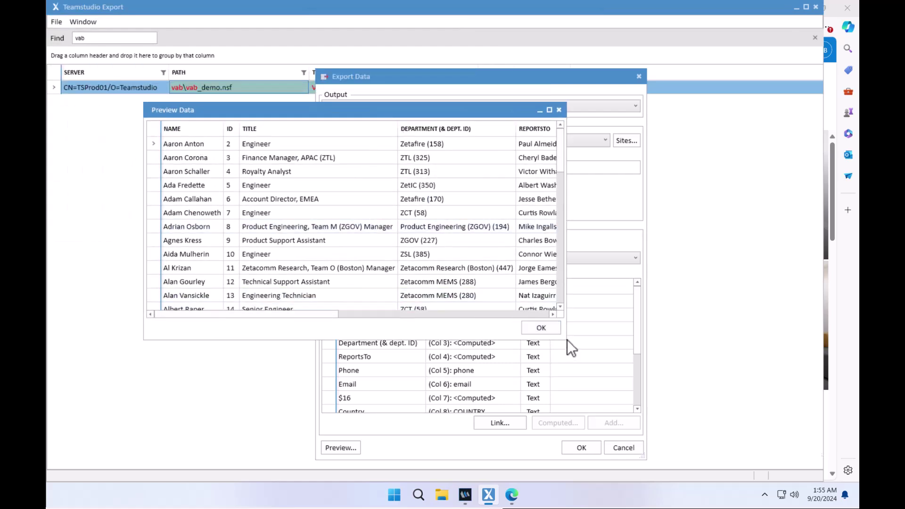
{"action": "left_click_drag", "start_coordinate": [567, 339], "coordinate": [704, 426]}
{"action": "left_click", "coordinate": [564, 400]}
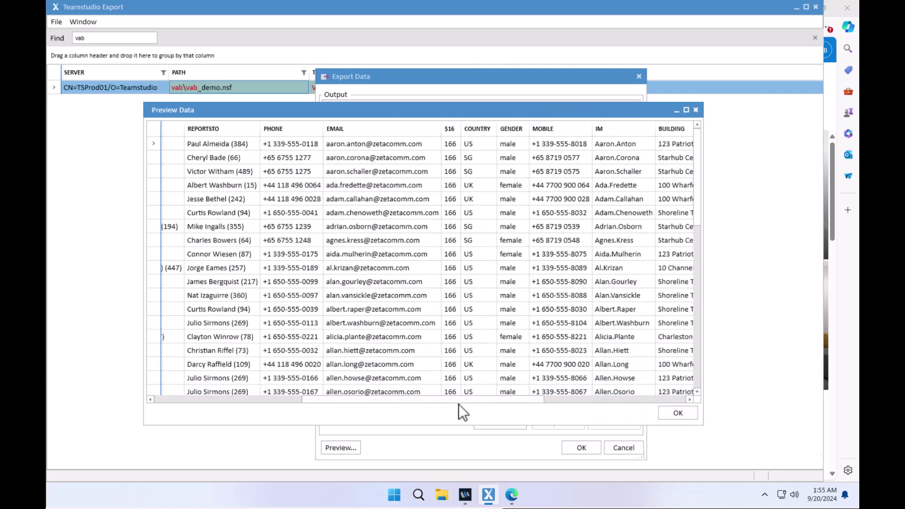
{"action": "left_click", "coordinate": [284, 399]}
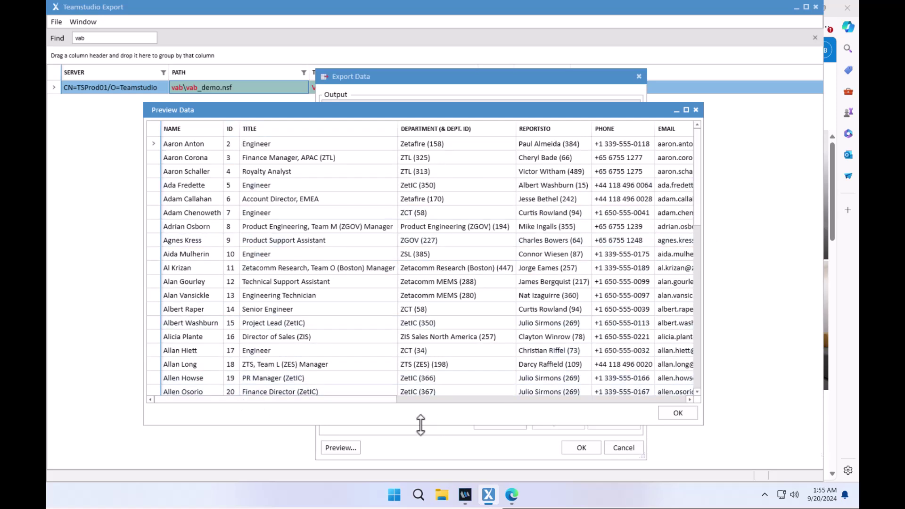
{"action": "left_click_drag", "start_coordinate": [396, 401], "coordinate": [700, 381]}
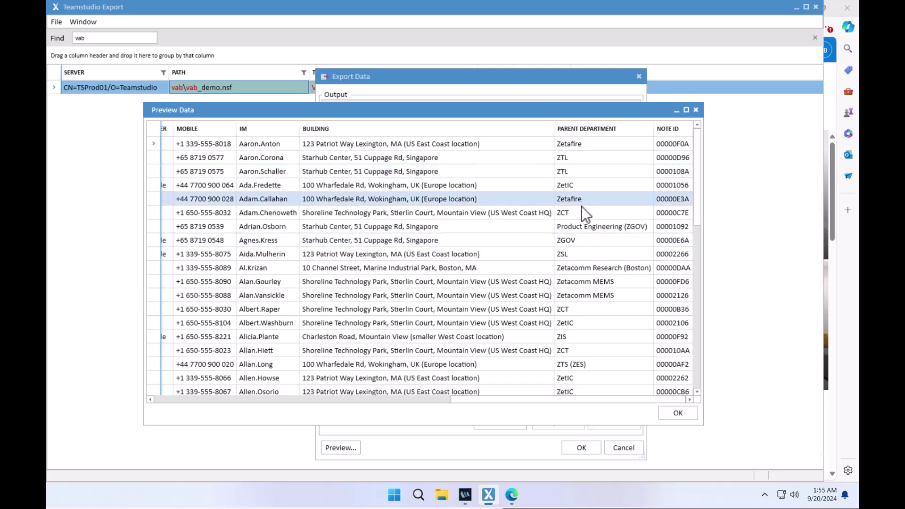
{"action": "left_click", "coordinate": [672, 414]}
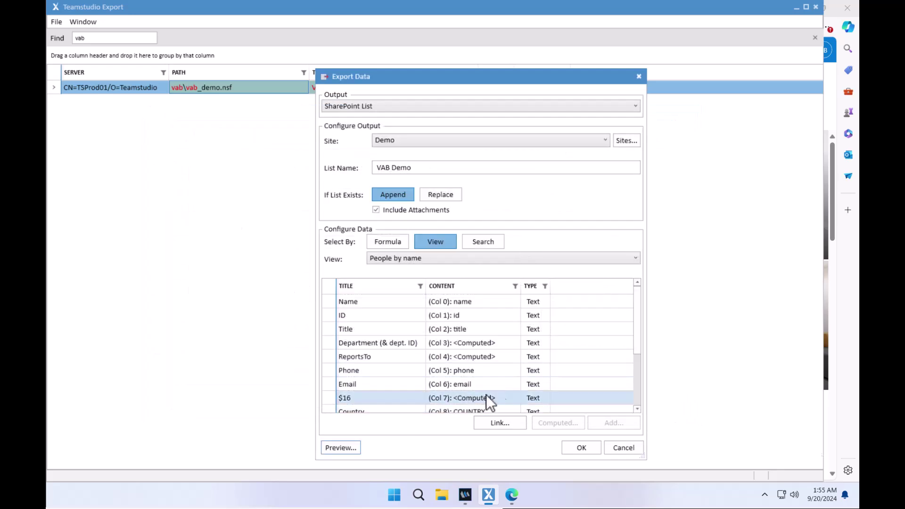
Step: Remove the ID and $16 columns from the export and review the remaining columns
{"action": "left_click", "coordinate": [368, 318]}
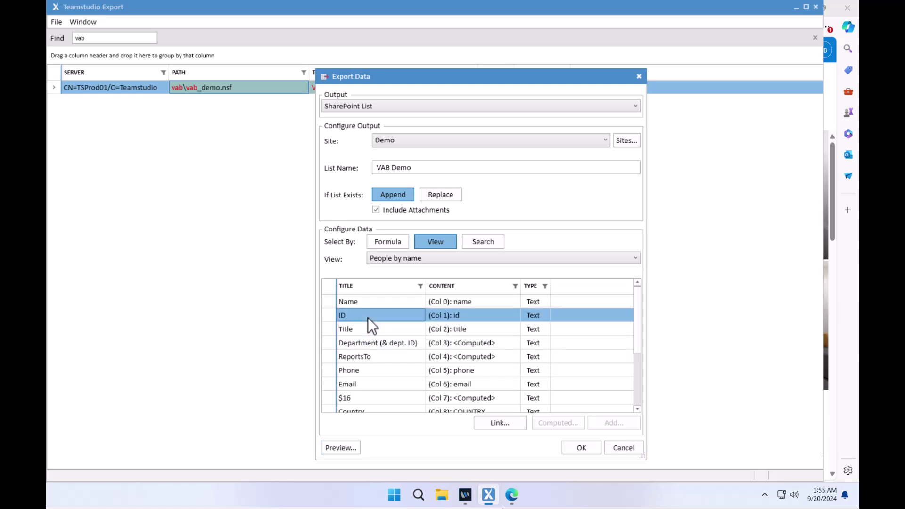
{"action": "scroll", "coordinate": [370, 332], "scroll_direction": "down", "scroll_amount": 2}
{"action": "left_click", "coordinate": [371, 341]}
{"action": "key", "text": "Delete"}
{"action": "scroll", "coordinate": [377, 344], "scroll_direction": "down", "scroll_amount": 1}
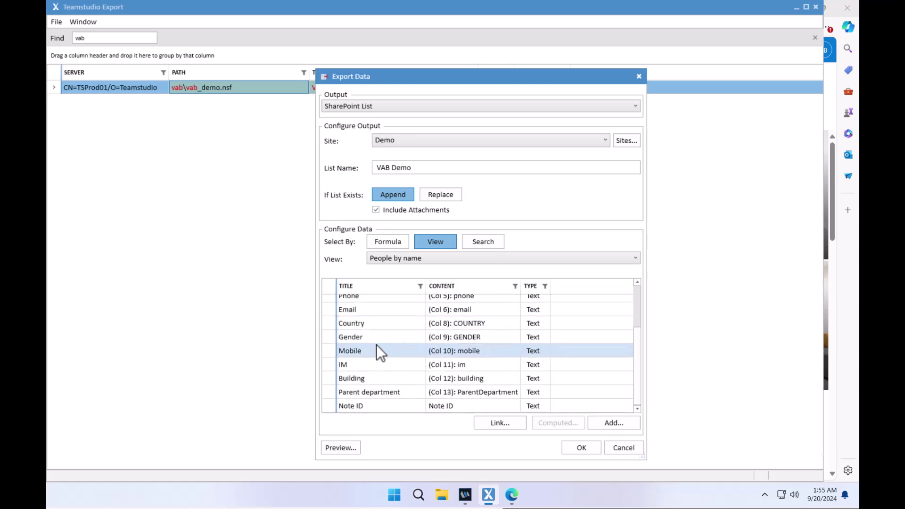
{"action": "scroll", "coordinate": [381, 403], "scroll_direction": "up", "scroll_amount": 1}
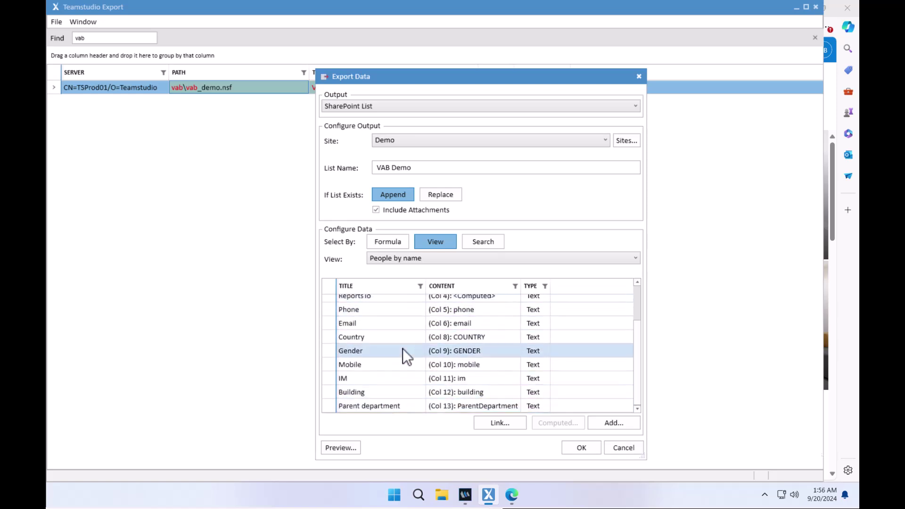
{"action": "scroll", "coordinate": [403, 348], "scroll_direction": "up", "scroll_amount": 2}
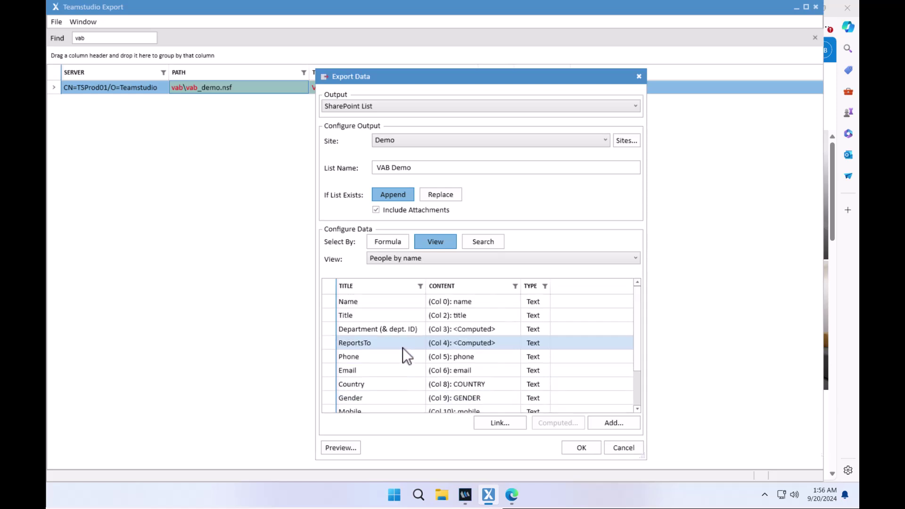
{"action": "scroll", "coordinate": [441, 327], "scroll_direction": "down", "scroll_amount": 3}
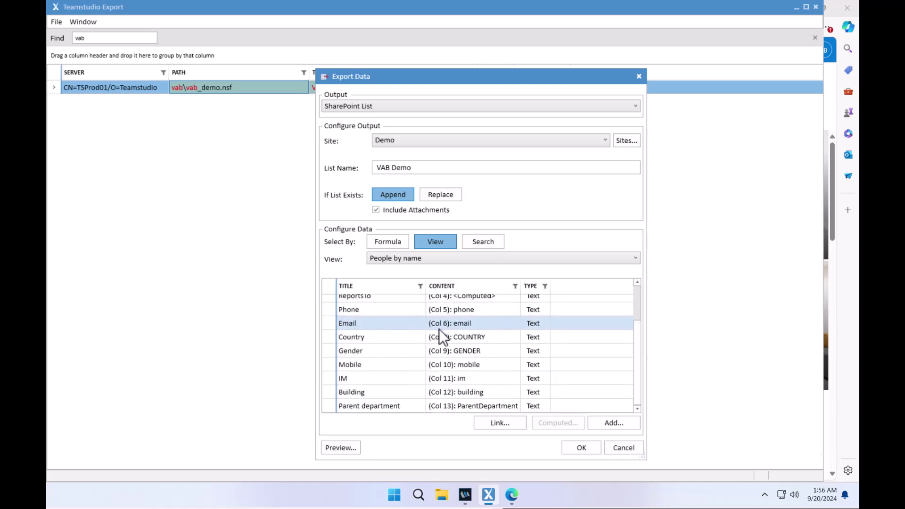
{"action": "scroll", "coordinate": [390, 338], "scroll_direction": "up", "scroll_amount": 3}
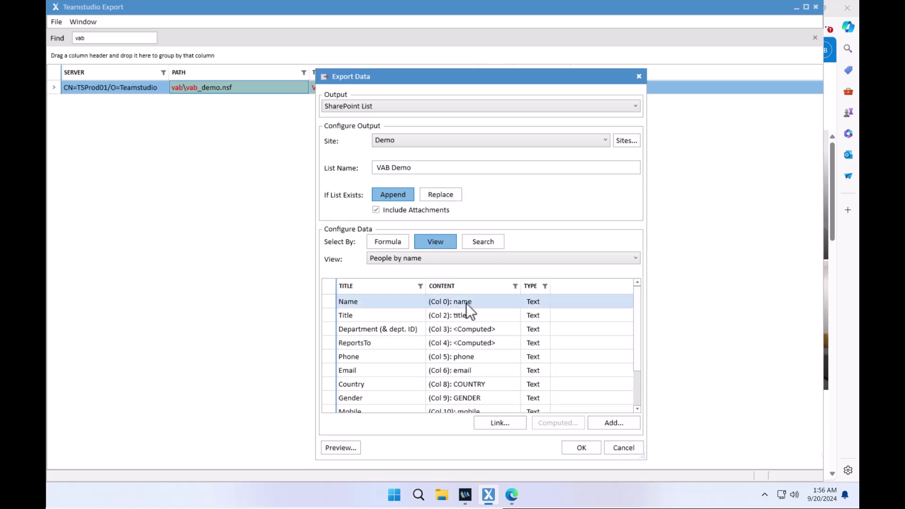
Step: Add a link column of type HTML with a Custom location for the path to the index page
{"action": "mouse_move", "coordinate": [488, 496]}
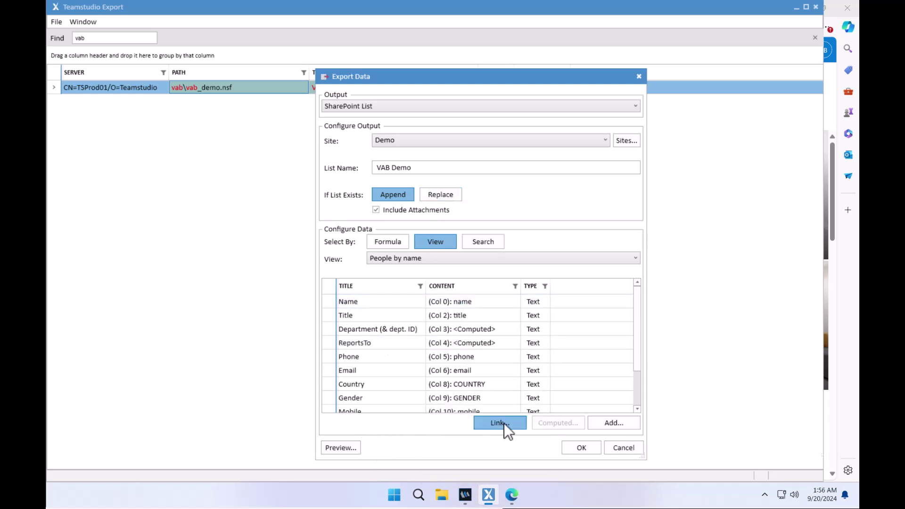
{"action": "left_click", "coordinate": [504, 423]}
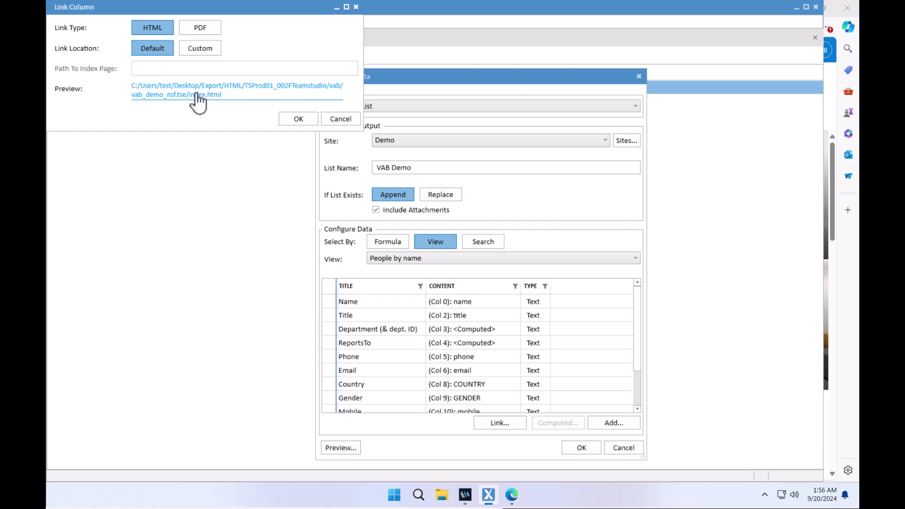
{"action": "left_click", "coordinate": [205, 49]}
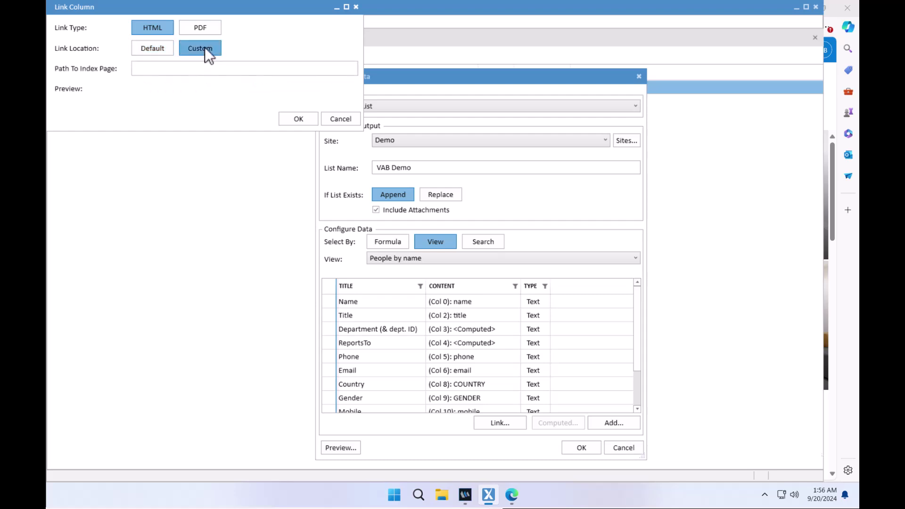
{"action": "left_click", "coordinate": [177, 70]}
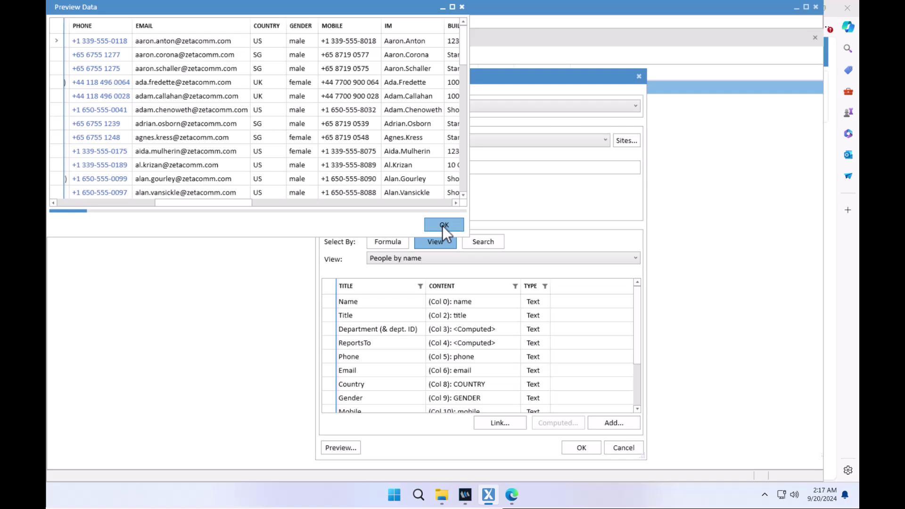
Step: Close the data preview, check the column list and start the data export to the SharePoint list
{"action": "left_click", "coordinate": [491, 226]}
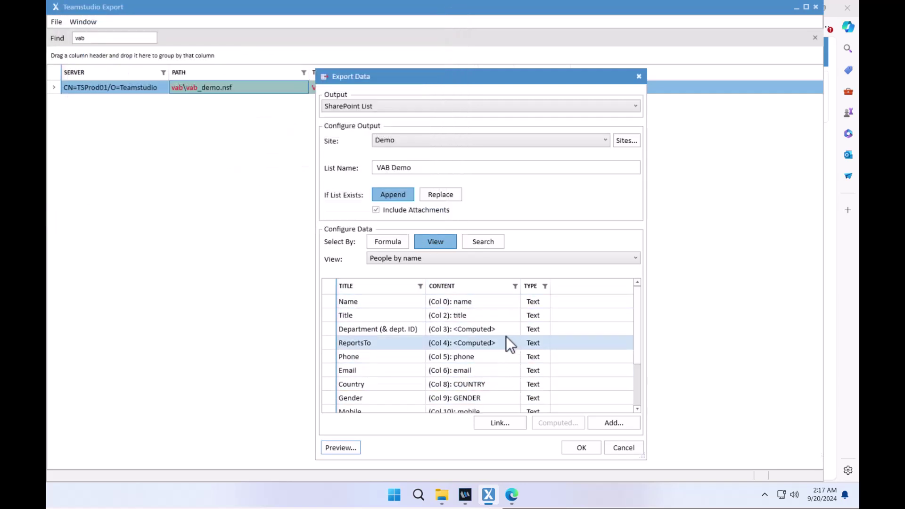
{"action": "scroll", "coordinate": [429, 349], "scroll_direction": "down", "scroll_amount": 2}
{"action": "scroll", "coordinate": [429, 349], "scroll_direction": "up", "scroll_amount": 2}
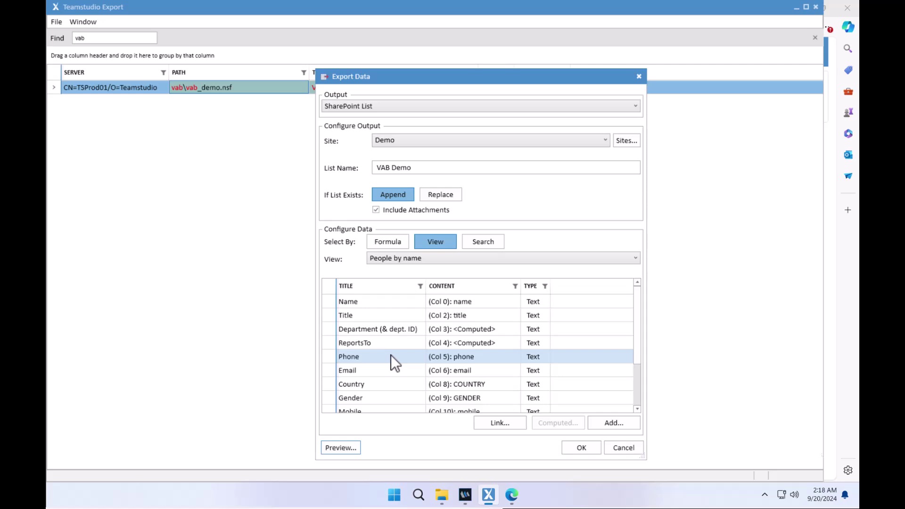
{"action": "left_click", "coordinate": [581, 447]}
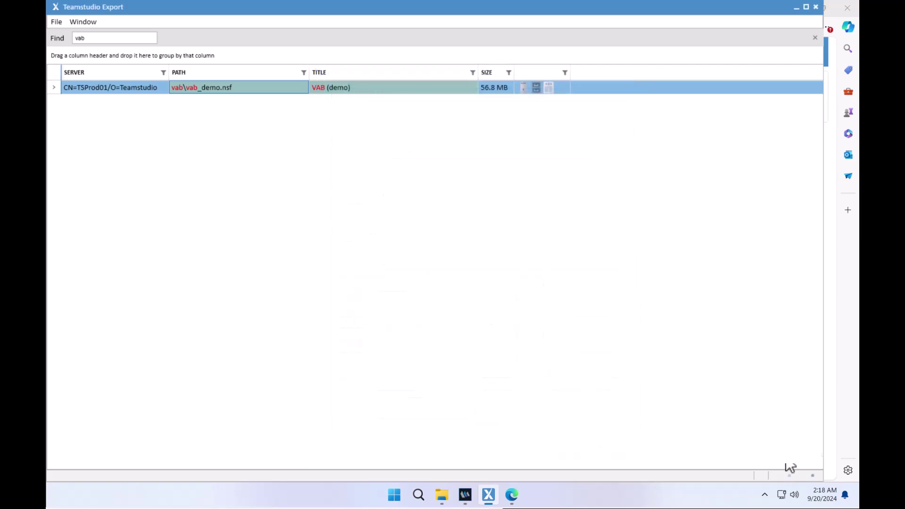
{"action": "left_click_drag", "start_coordinate": [243, 62], "coordinate": [412, 166]}
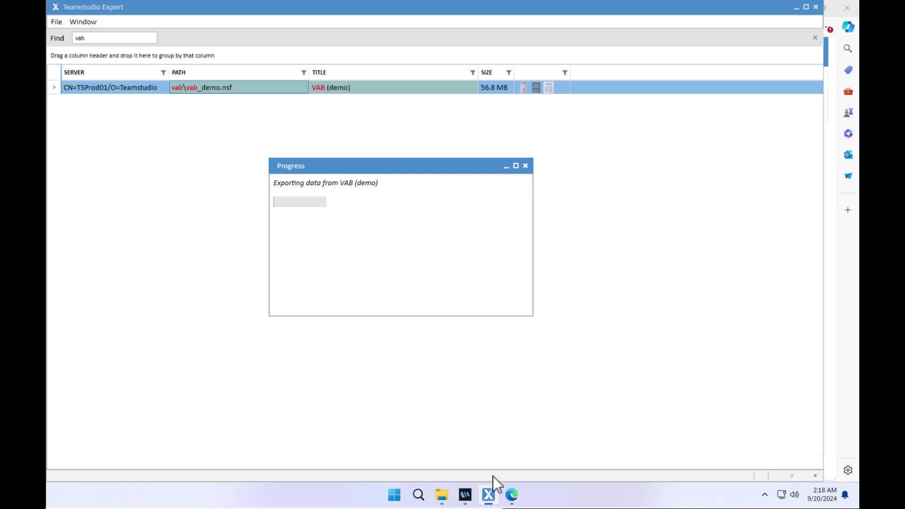
Step: Switch to the Edge browser and open the VAB Demo list from the ExportDemo site's contents
{"action": "left_click", "coordinate": [513, 496]}
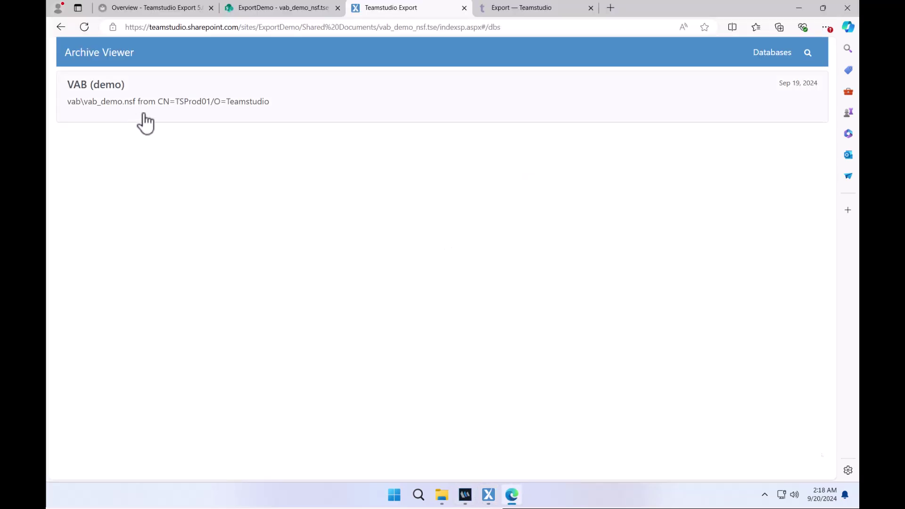
{"action": "left_click", "coordinate": [299, 8]}
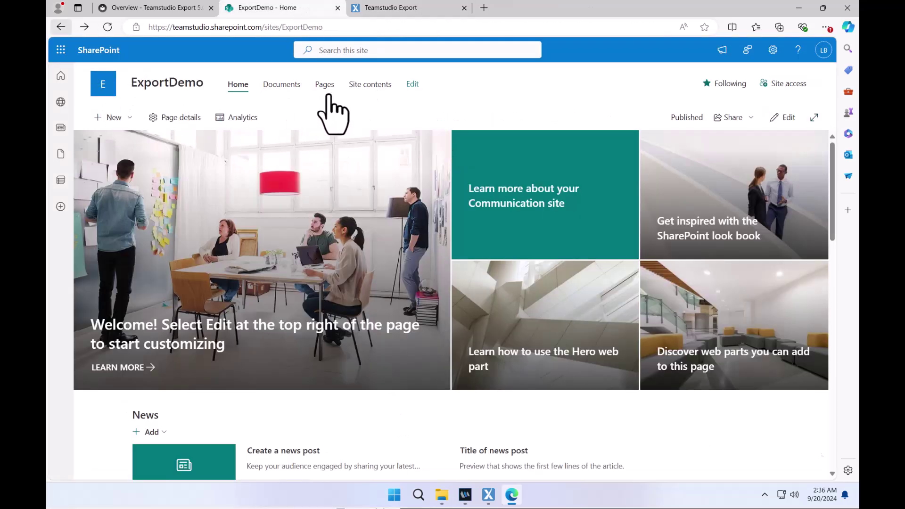
{"action": "left_click", "coordinate": [367, 94]}
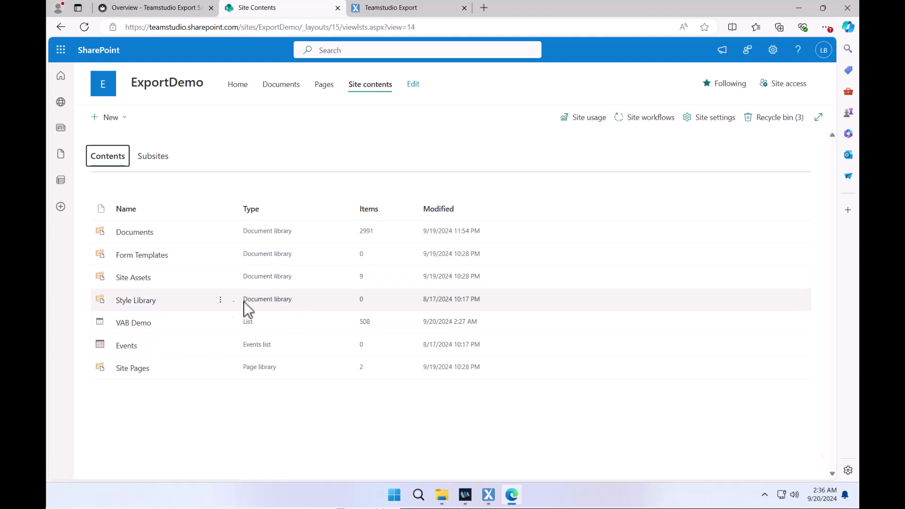
{"action": "left_click", "coordinate": [129, 324]}
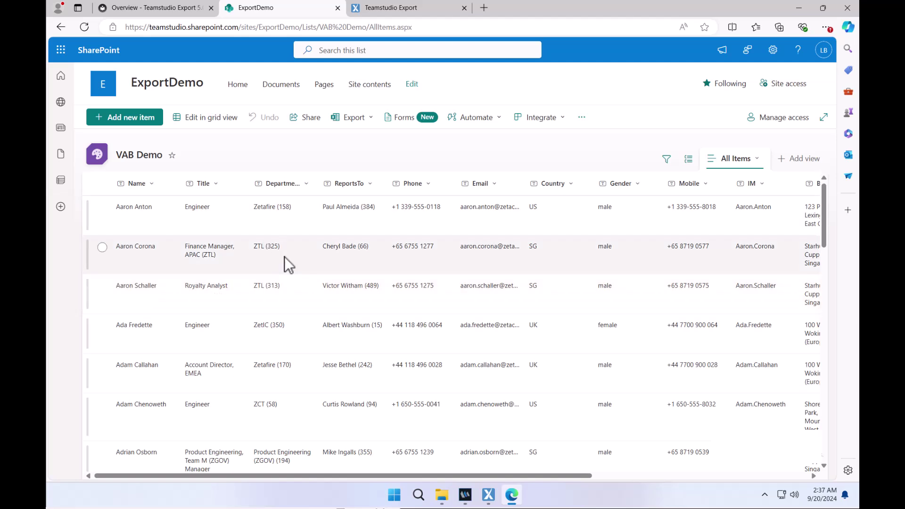
Step: Look through the exported people in the VAB Demo list and select the second row
{"action": "scroll", "coordinate": [285, 264], "scroll_direction": "down", "scroll_amount": 2}
{"action": "scroll", "coordinate": [285, 269], "scroll_direction": "down", "scroll_amount": 15}
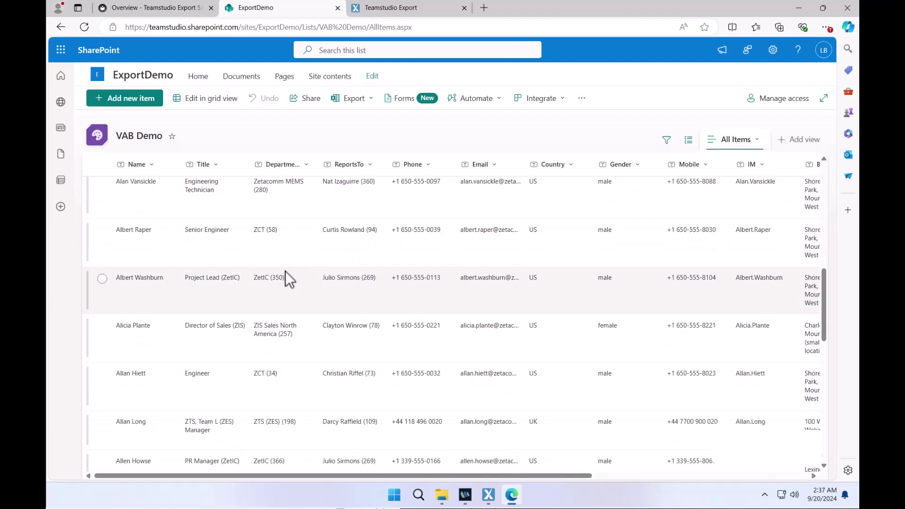
{"action": "scroll", "coordinate": [285, 271], "scroll_direction": "up", "scroll_amount": 15}
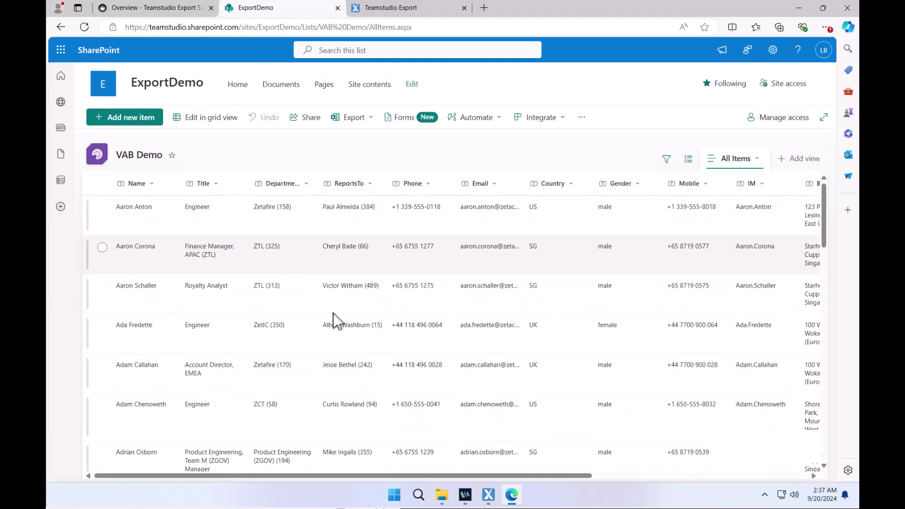
{"action": "left_click", "coordinate": [265, 266]}
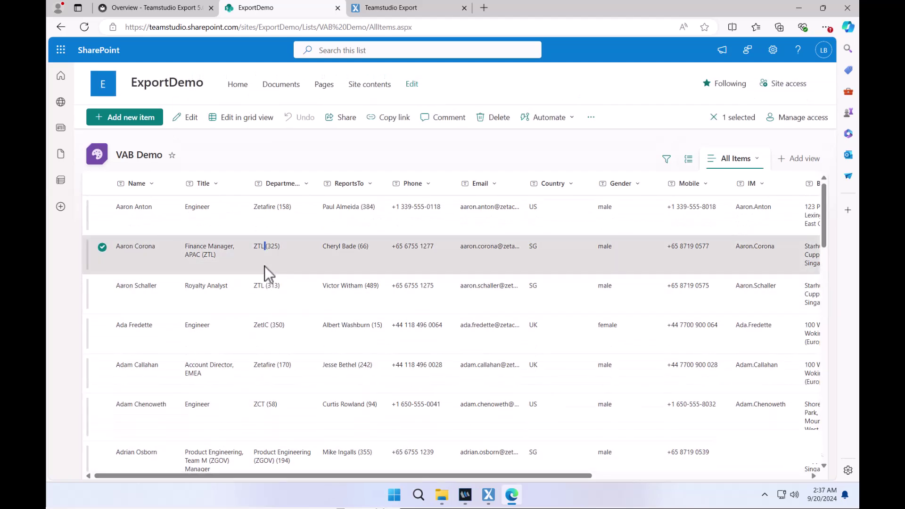
Step: Open the properties of the second item in the VAB Demo list, review its fields, link and attachments, and close it
{"action": "left_click", "coordinate": [265, 266]}
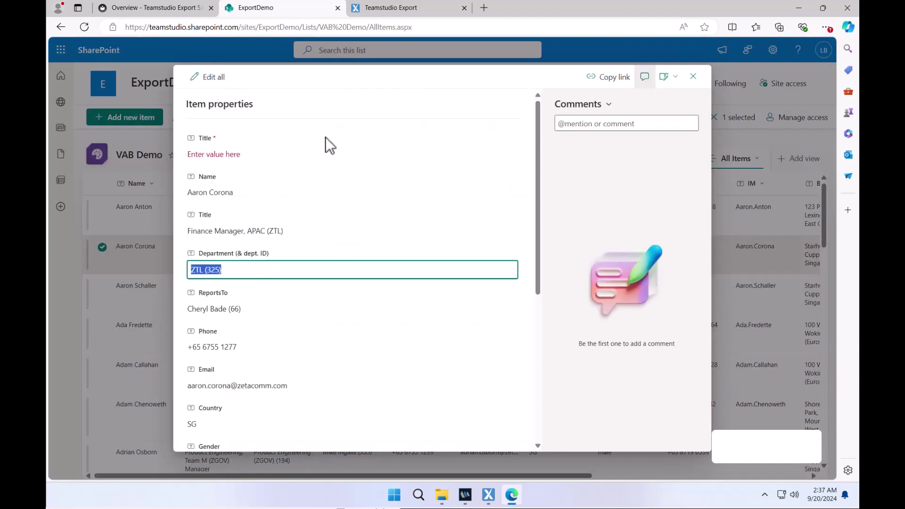
{"action": "scroll", "coordinate": [279, 281], "scroll_direction": "down", "scroll_amount": 6}
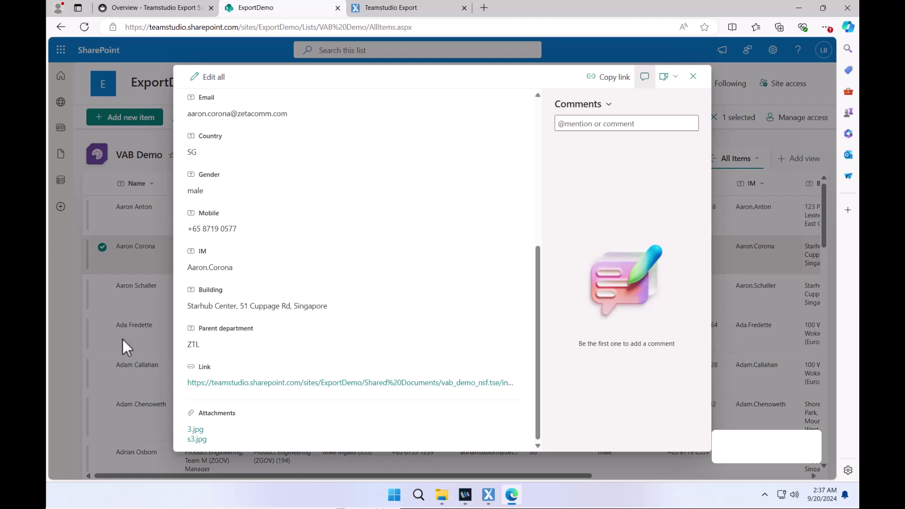
{"action": "scroll", "coordinate": [319, 277], "scroll_direction": "up", "scroll_amount": 5}
{"action": "left_click", "coordinate": [319, 276]}
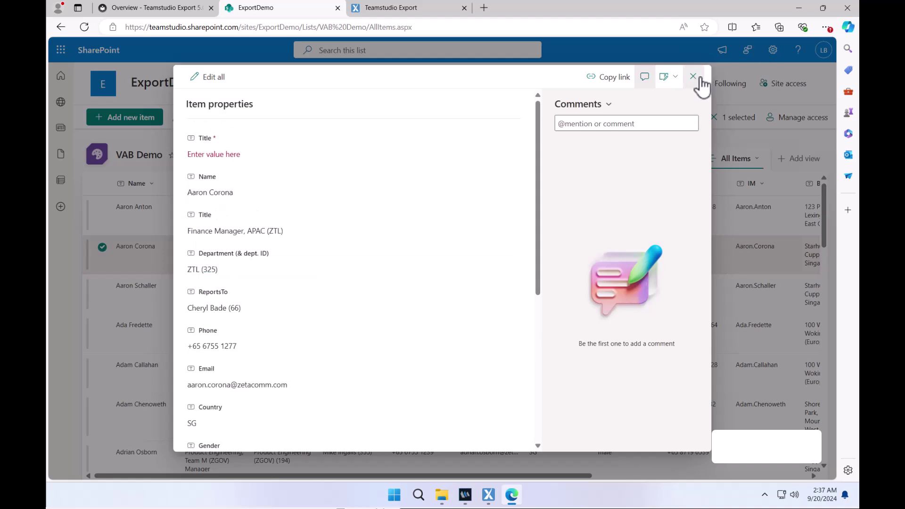
{"action": "left_click", "coordinate": [693, 76]}
Step: Check the list's Link and Attachments columns, view the first item's attachments in its properties, and close them
{"action": "left_click_drag", "start_coordinate": [491, 477], "coordinate": [721, 481]}
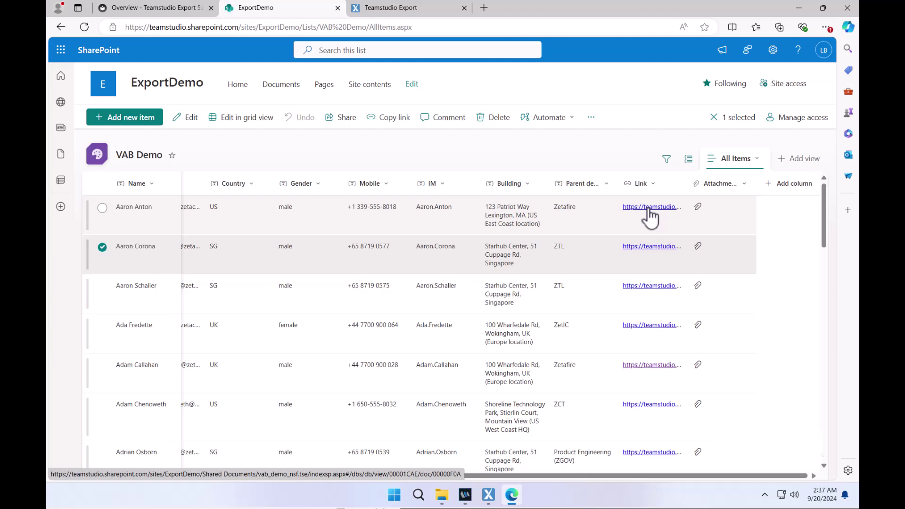
{"action": "left_click", "coordinate": [701, 207]}
{"action": "left_click", "coordinate": [700, 207]}
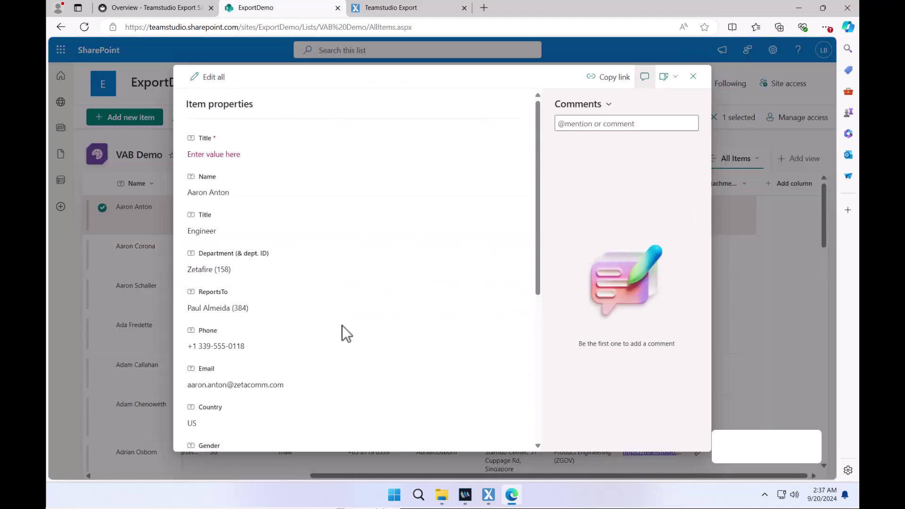
{"action": "scroll", "coordinate": [341, 334], "scroll_direction": "down", "scroll_amount": 5}
{"action": "scroll", "coordinate": [347, 333], "scroll_direction": "down", "scroll_amount": 1}
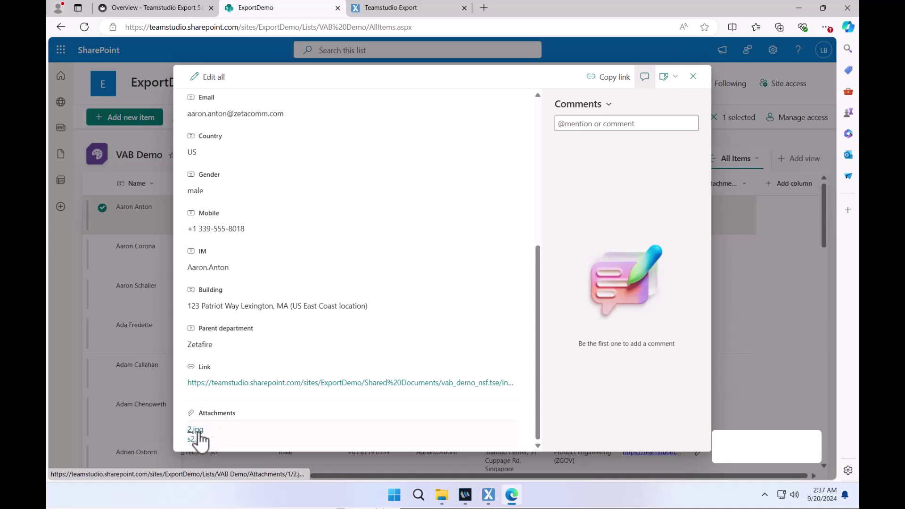
{"action": "left_click", "coordinate": [694, 78]}
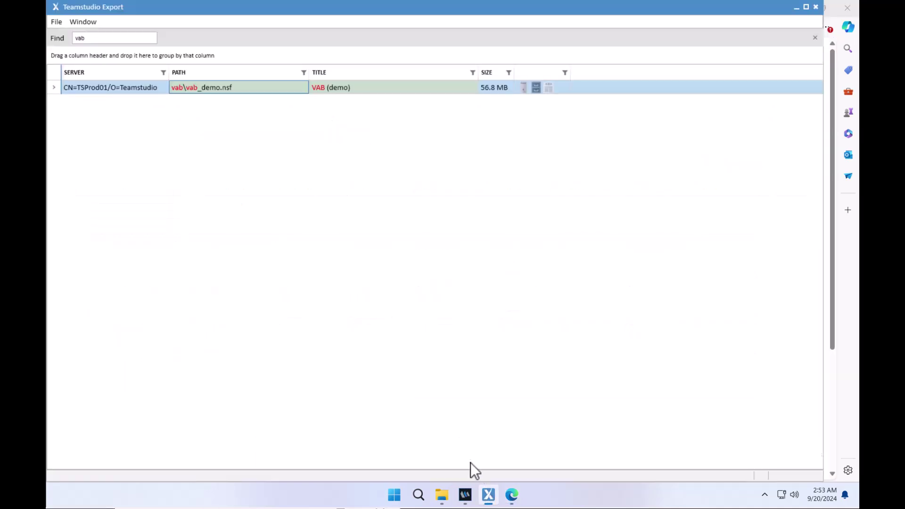
Step: Start a data export for the VAB (demo) database in Teamstudio Export and check the output types, keeping CSV
{"action": "right_click", "coordinate": [256, 91]}
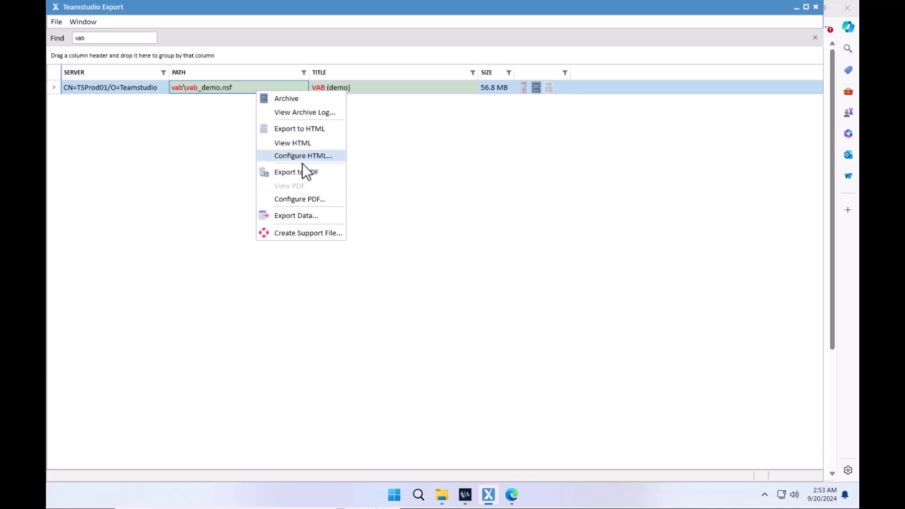
{"action": "left_click", "coordinate": [301, 214]}
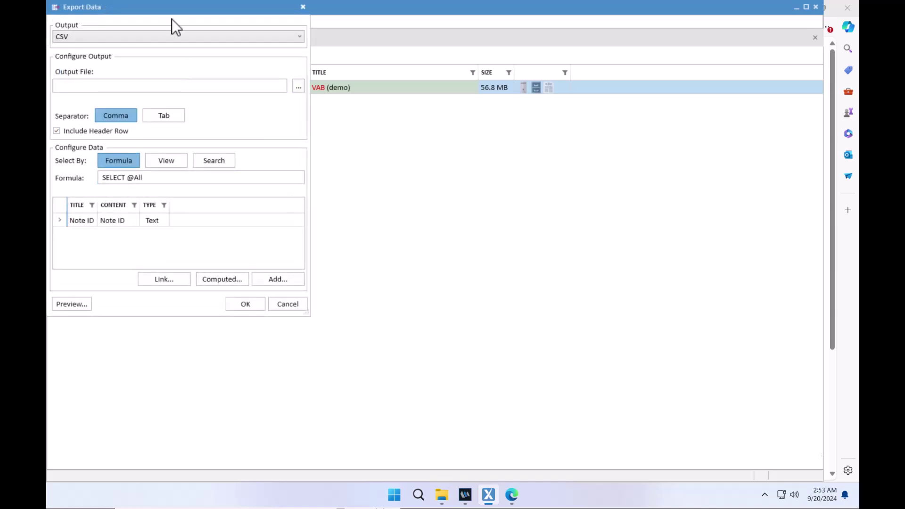
{"action": "left_click_drag", "start_coordinate": [166, 11], "coordinate": [357, 104]}
{"action": "left_click", "coordinate": [357, 126]}
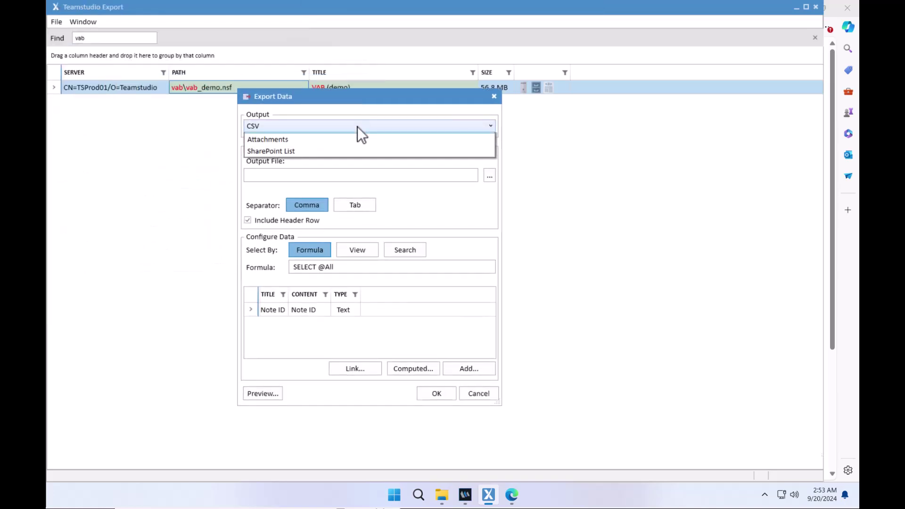
{"action": "left_click", "coordinate": [344, 140]}
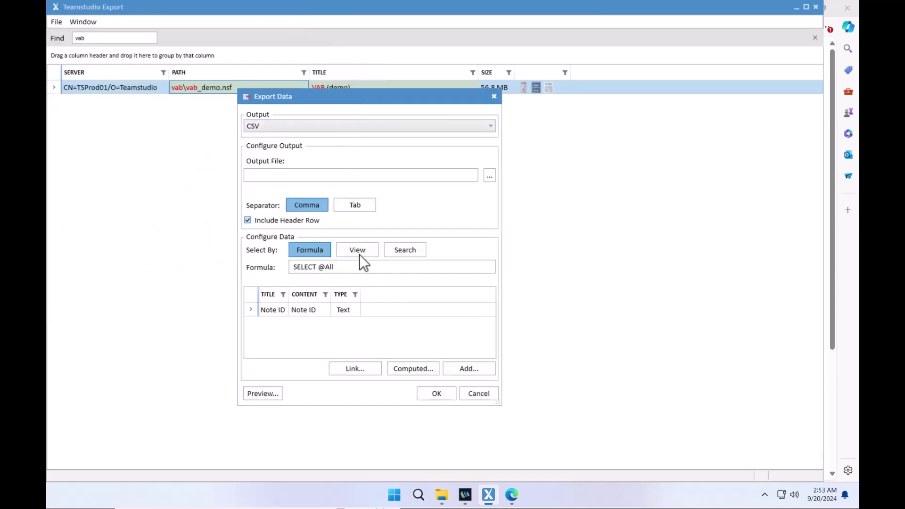
Step: Check the Departments columns offered when selecting data by View, and return the selection method to Formula
{"action": "left_click", "coordinate": [469, 309]}
{"action": "left_click", "coordinate": [357, 252]}
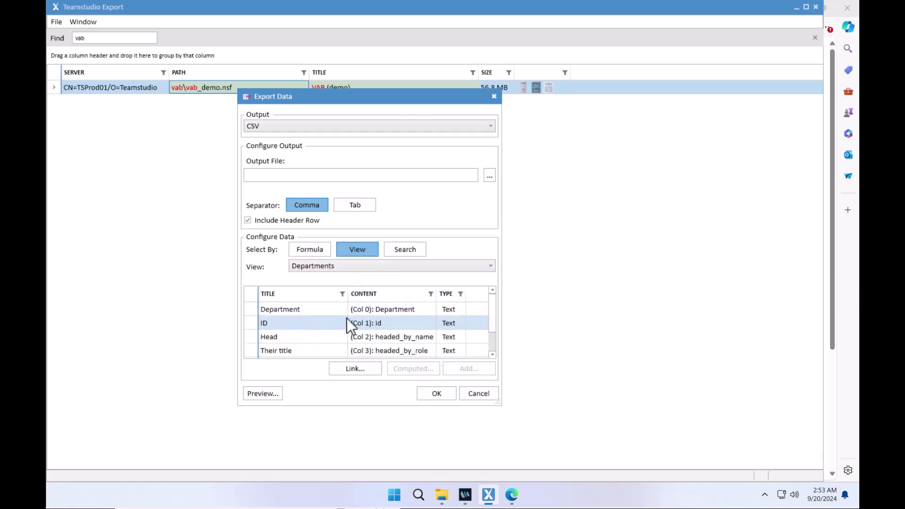
{"action": "left_click", "coordinate": [310, 251]}
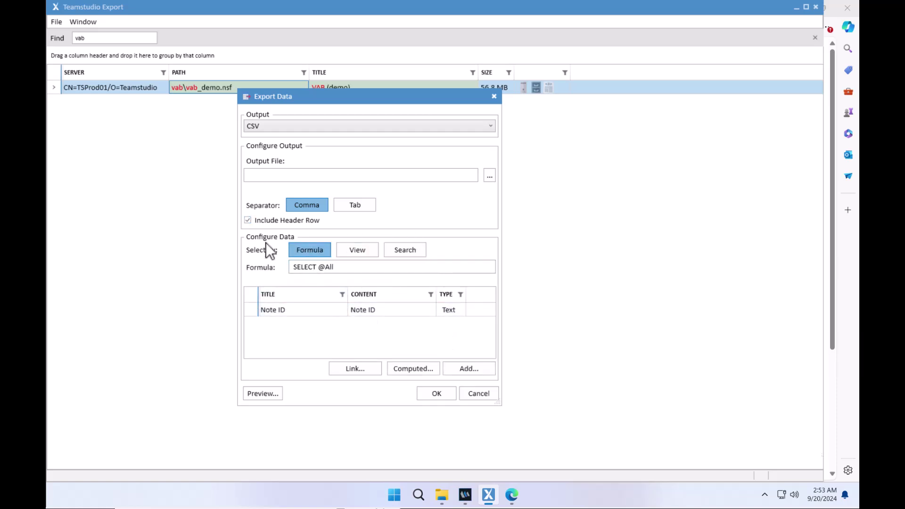
Step: Open the list of fields that can be added to the export and examine those under the department and person forms
{"action": "left_click", "coordinate": [475, 368]}
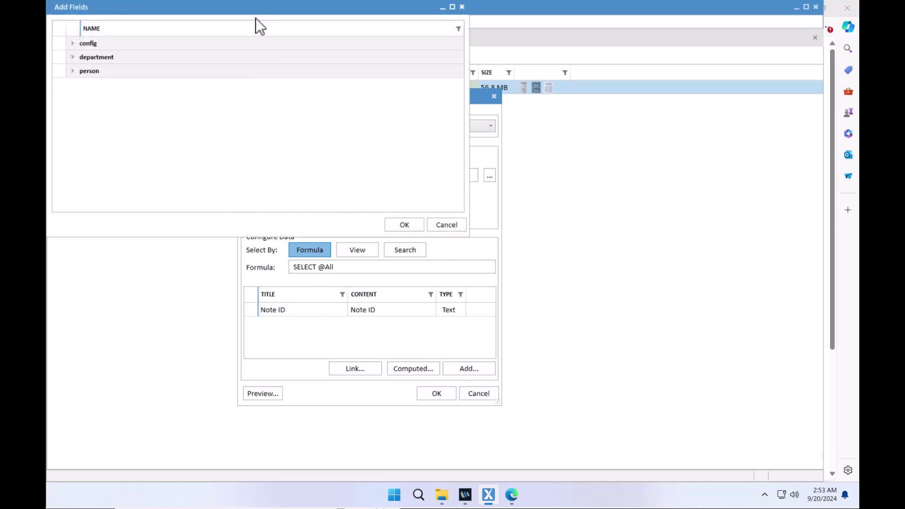
{"action": "left_click", "coordinate": [72, 71]}
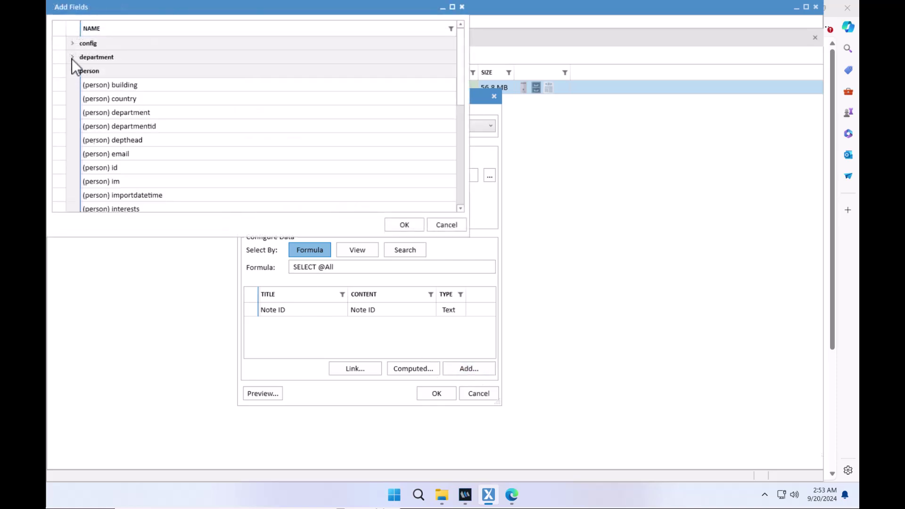
{"action": "left_click", "coordinate": [73, 57]}
{"action": "scroll", "coordinate": [118, 122], "scroll_direction": "down", "scroll_amount": 1}
{"action": "scroll", "coordinate": [118, 124], "scroll_direction": "down", "scroll_amount": 7}
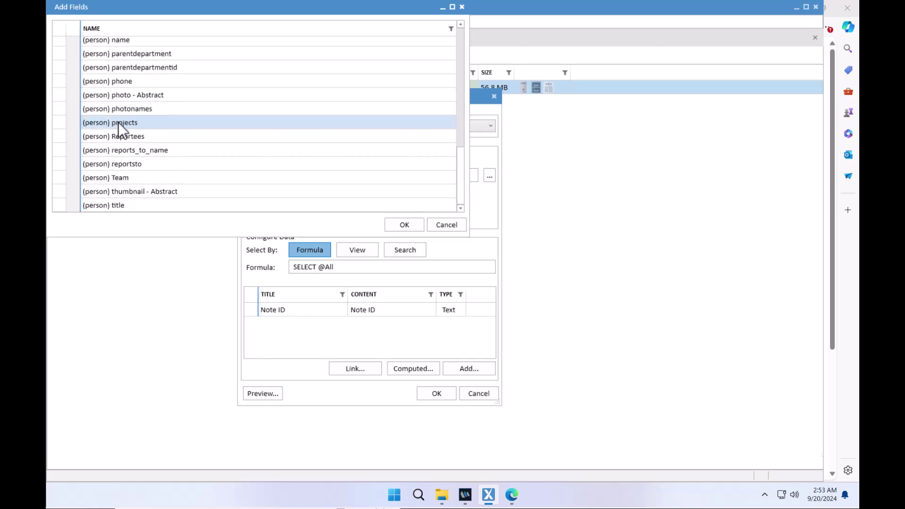
{"action": "scroll", "coordinate": [117, 123], "scroll_direction": "up", "scroll_amount": 2}
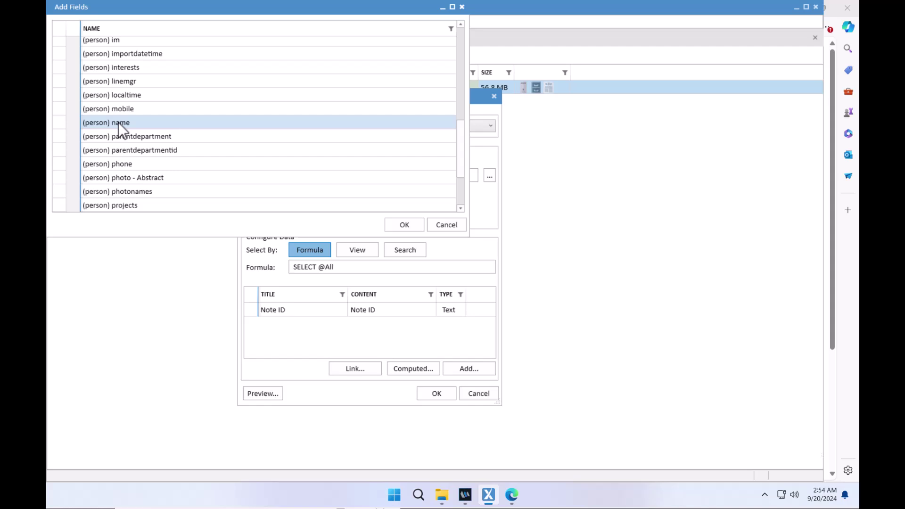
{"action": "scroll", "coordinate": [117, 123], "scroll_direction": "down", "scroll_amount": 2}
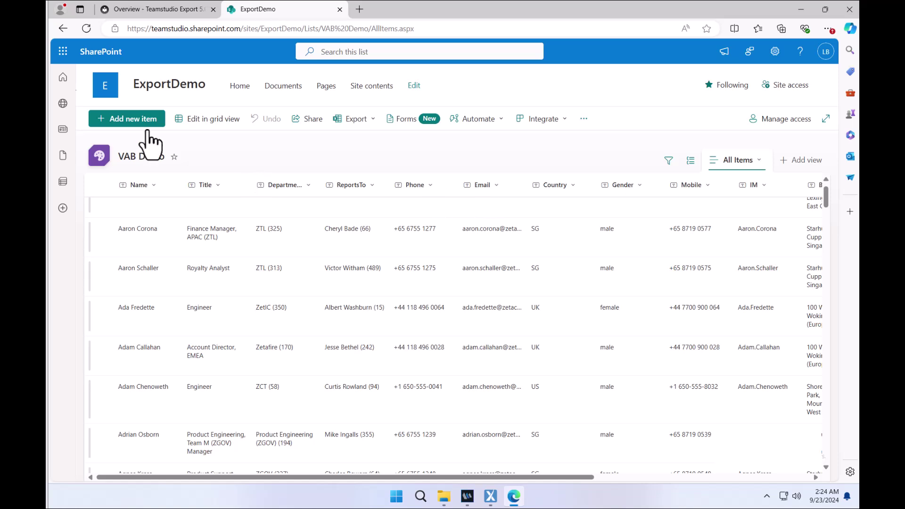
Step: Switch from SharePoint to Power Apps and begin an app from data, using external data as the source
{"action": "left_click", "coordinate": [61, 55]}
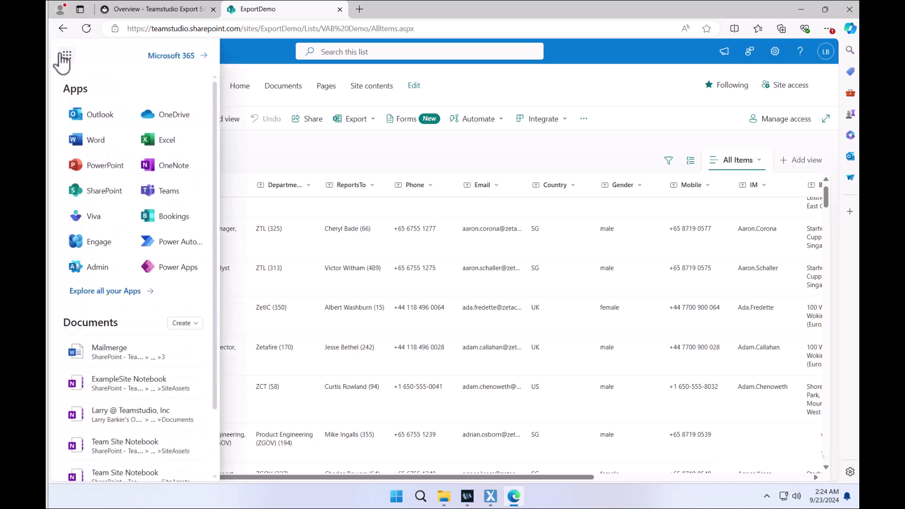
{"action": "left_click", "coordinate": [170, 268]}
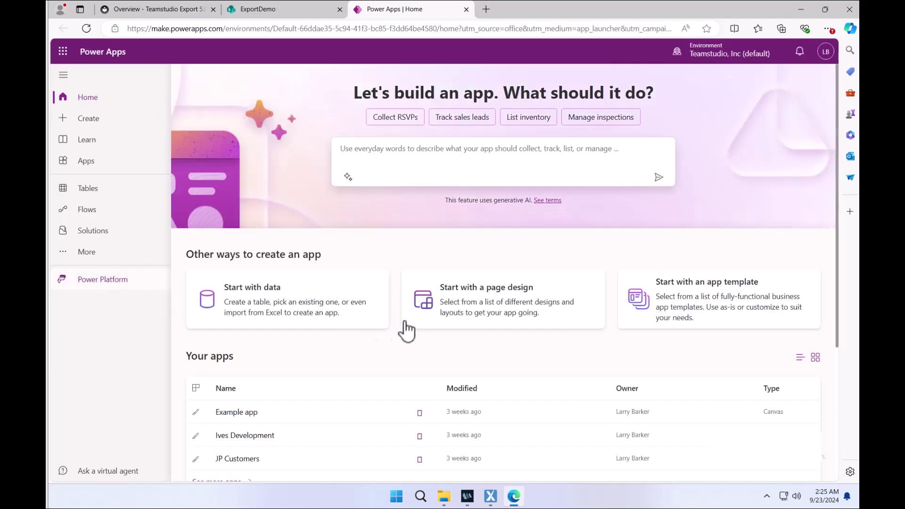
{"action": "left_click", "coordinate": [244, 312]}
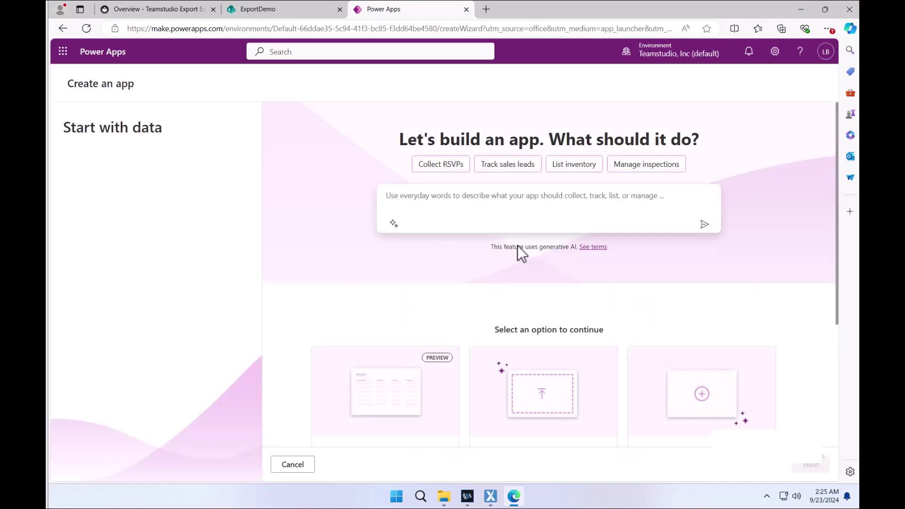
{"action": "scroll", "coordinate": [511, 315], "scroll_direction": "down", "scroll_amount": 2}
{"action": "scroll", "coordinate": [509, 315], "scroll_direction": "down", "scroll_amount": 2}
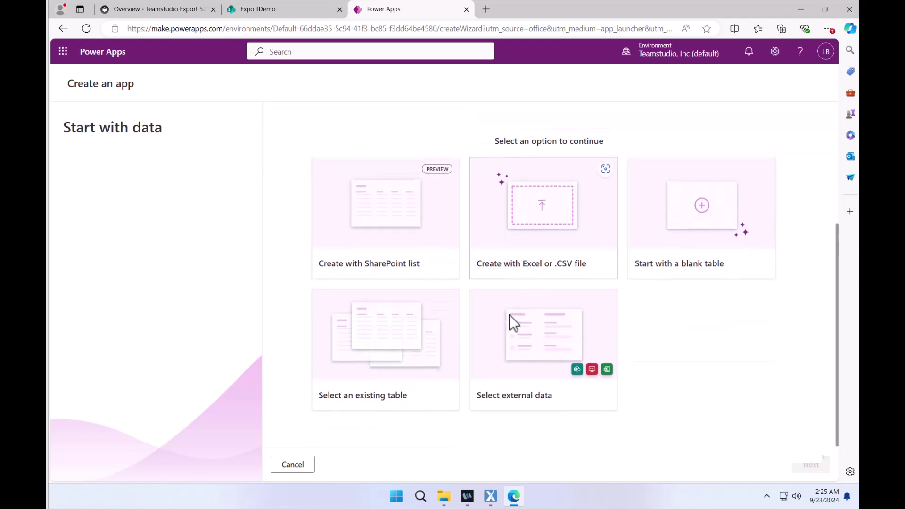
{"action": "left_click", "coordinate": [518, 348]}
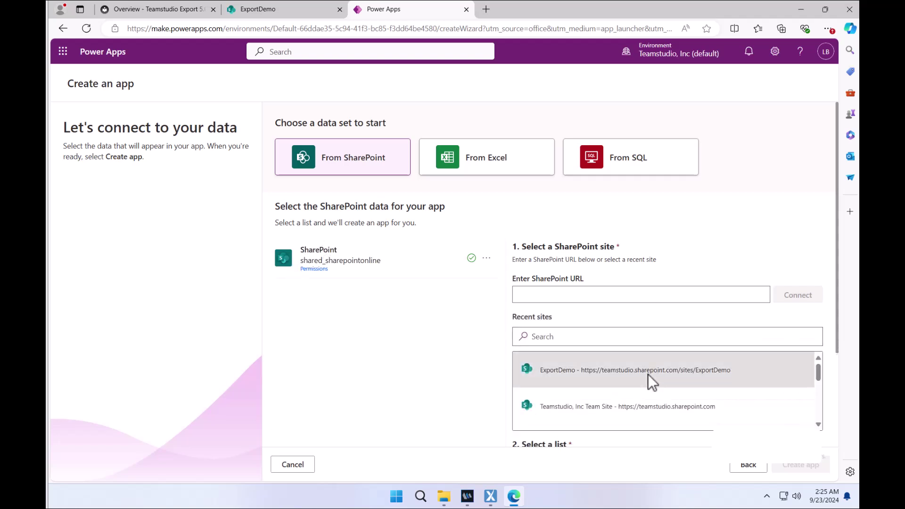
Step: Choose the VAB Demo list on the ExportDemo SharePoint site as the app's data and create the app
{"action": "scroll", "coordinate": [675, 374], "scroll_direction": "down", "scroll_amount": 4}
{"action": "scroll", "coordinate": [670, 366], "scroll_direction": "up", "scroll_amount": 4}
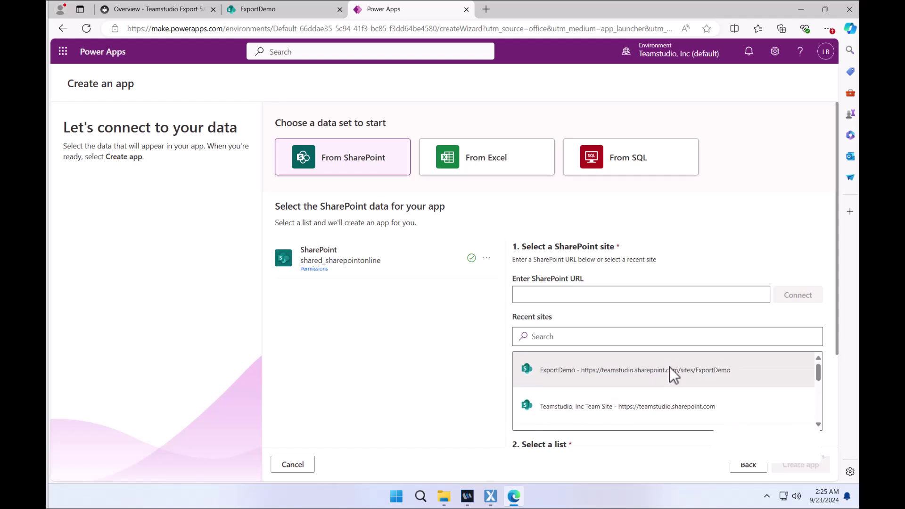
{"action": "scroll", "coordinate": [833, 336], "scroll_direction": "down", "scroll_amount": 2}
{"action": "scroll", "coordinate": [833, 336], "scroll_direction": "down", "scroll_amount": 2}
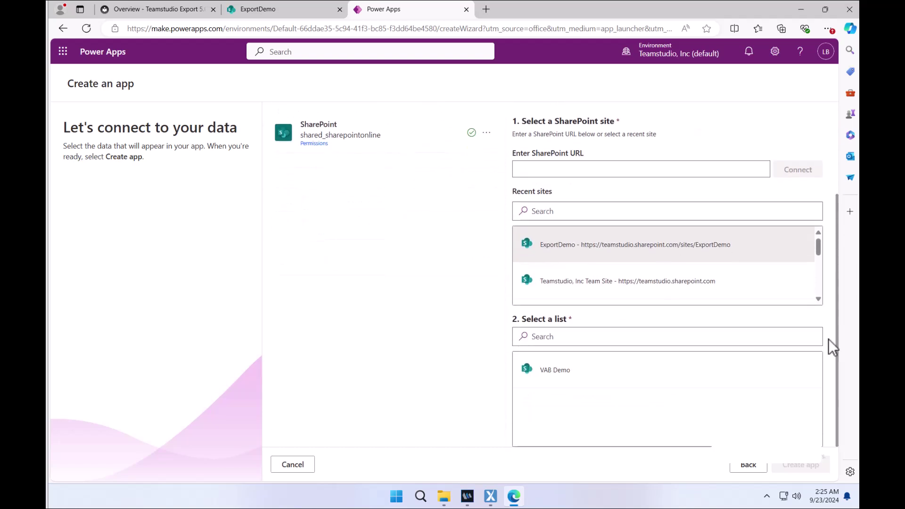
{"action": "left_click", "coordinate": [569, 379]}
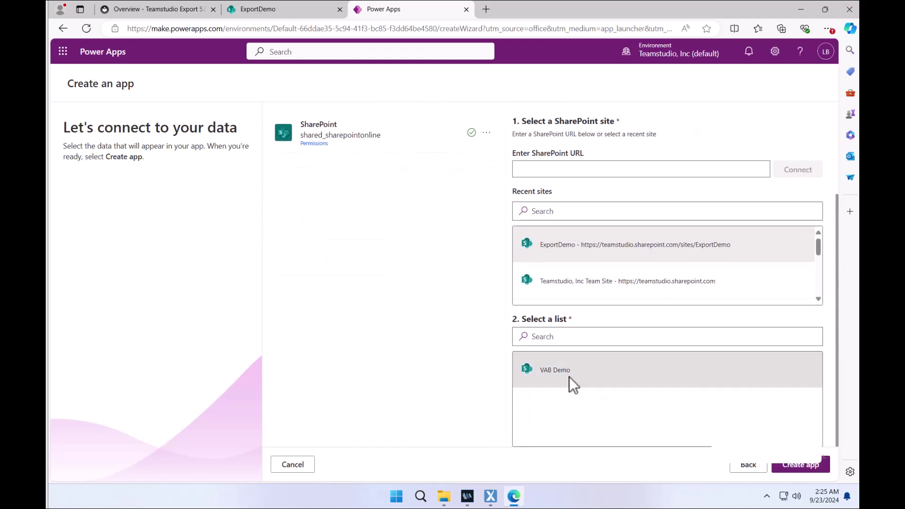
{"action": "left_click", "coordinate": [821, 465]}
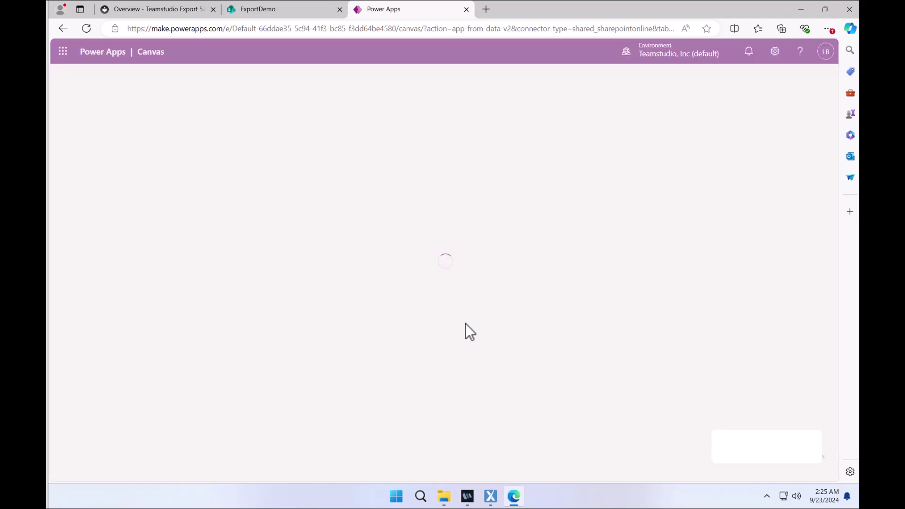